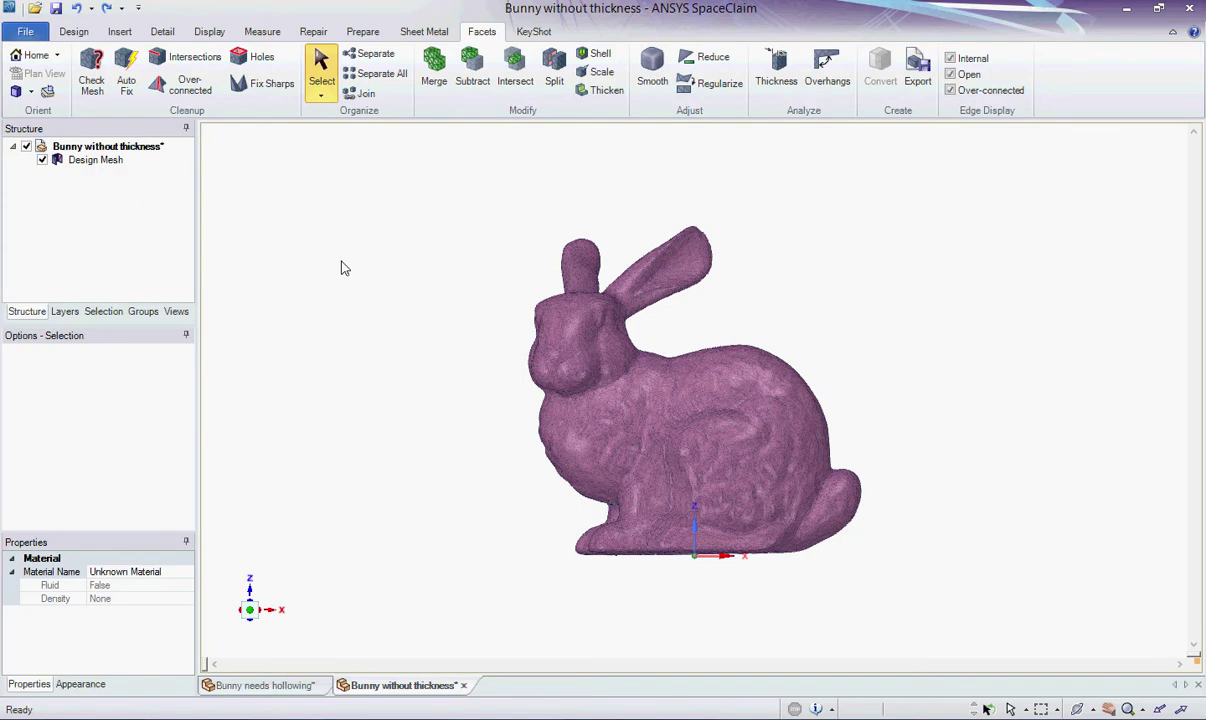
# Step: Thicken the Bunny without thickness mesh by 1 mm with the thicken direction set to Inside
pyautogui.click(341, 268)
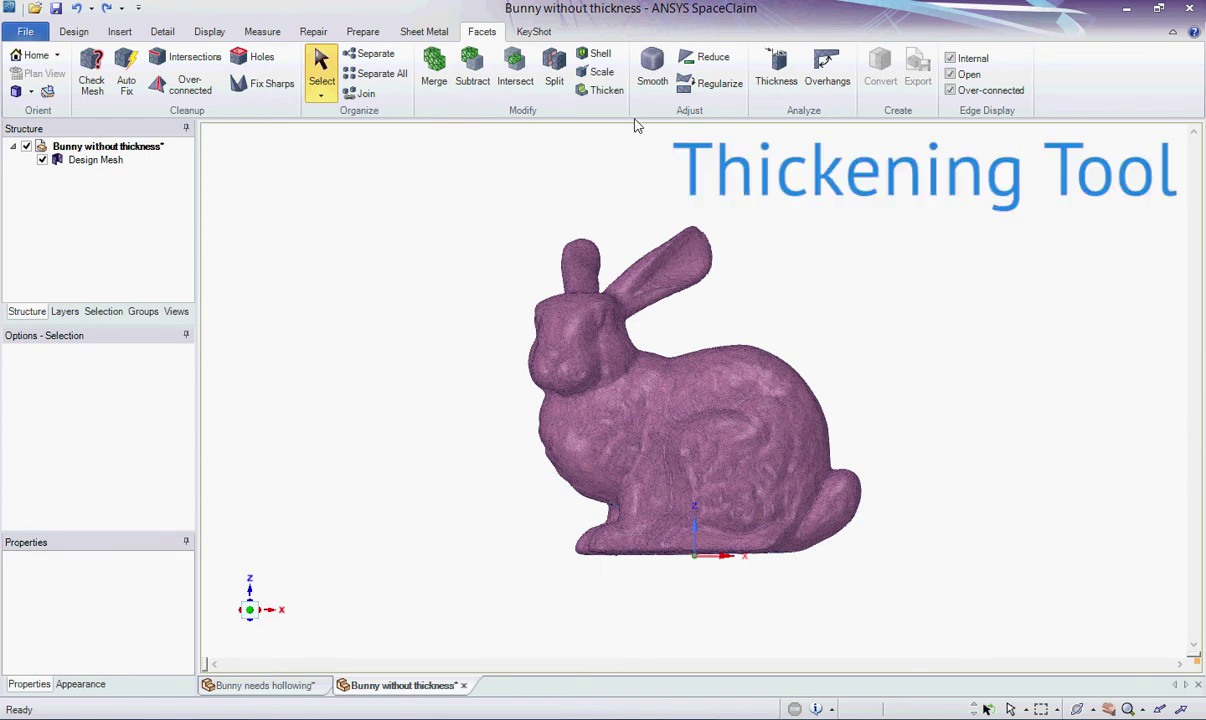
pyautogui.click(600, 90)
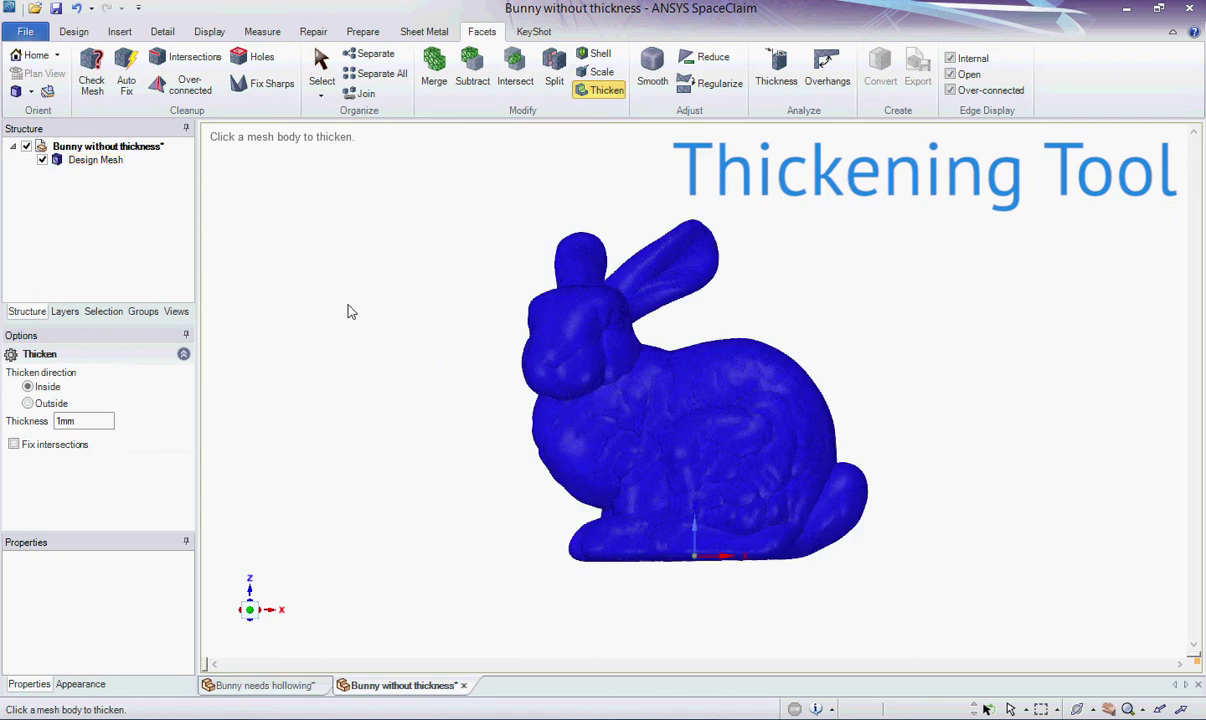
pyautogui.click(60, 421)
pyautogui.press('Escape')
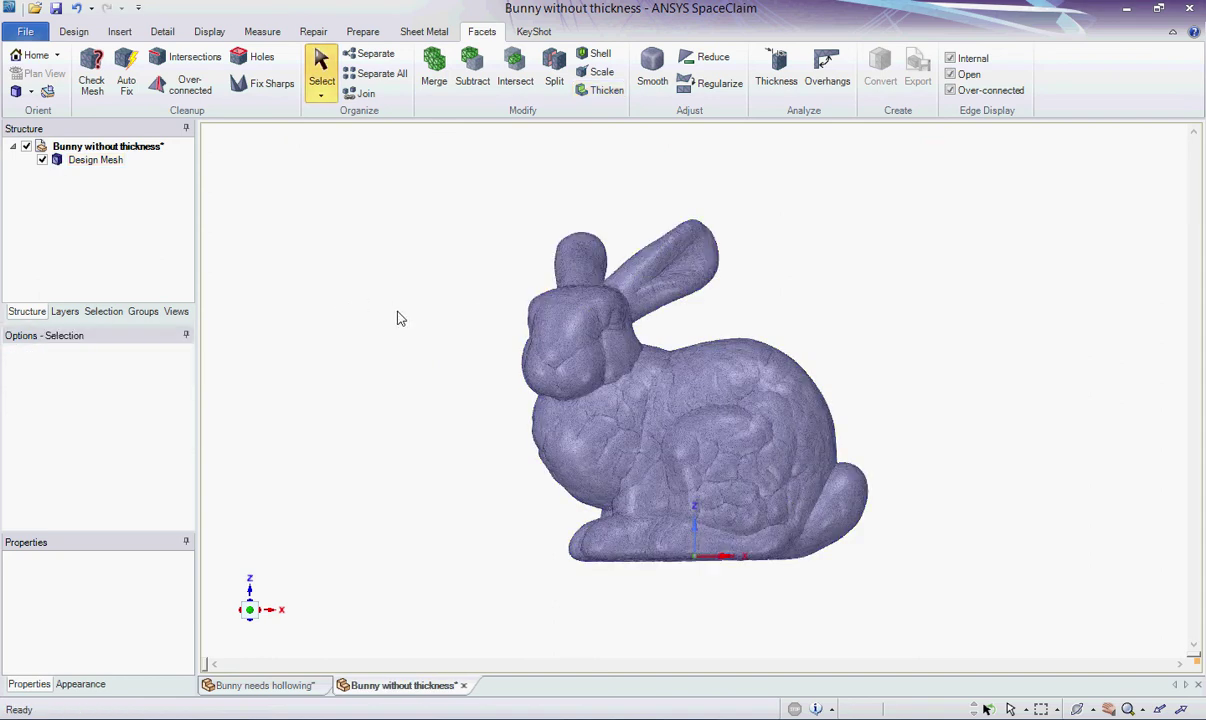
# Step: Cut a vertical section through the thickened bunny and move the section plane through the body to examine the wall, then return to 3D mode
pyautogui.moveTo(405, 311); pyautogui.dragTo(440, 312, button='middle')
pyautogui.click(73, 31)
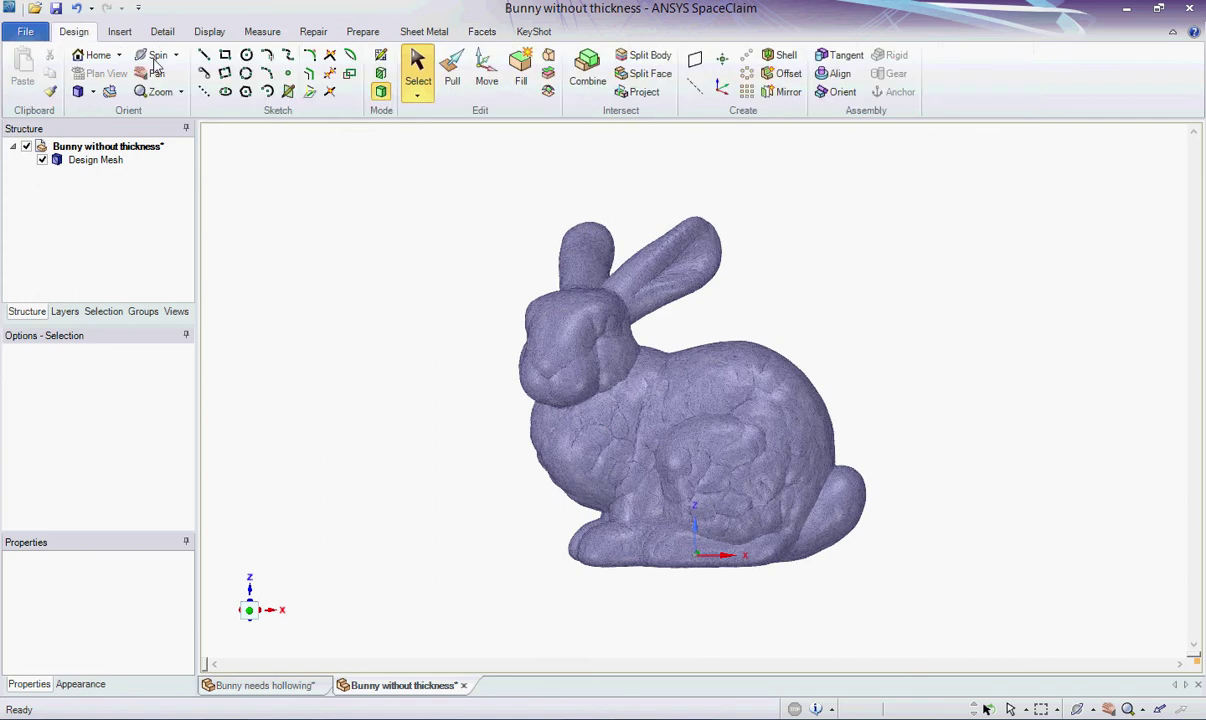
pyautogui.click(381, 55)
pyautogui.moveTo(676, 505); pyautogui.dragTo(674, 466, button='middle')
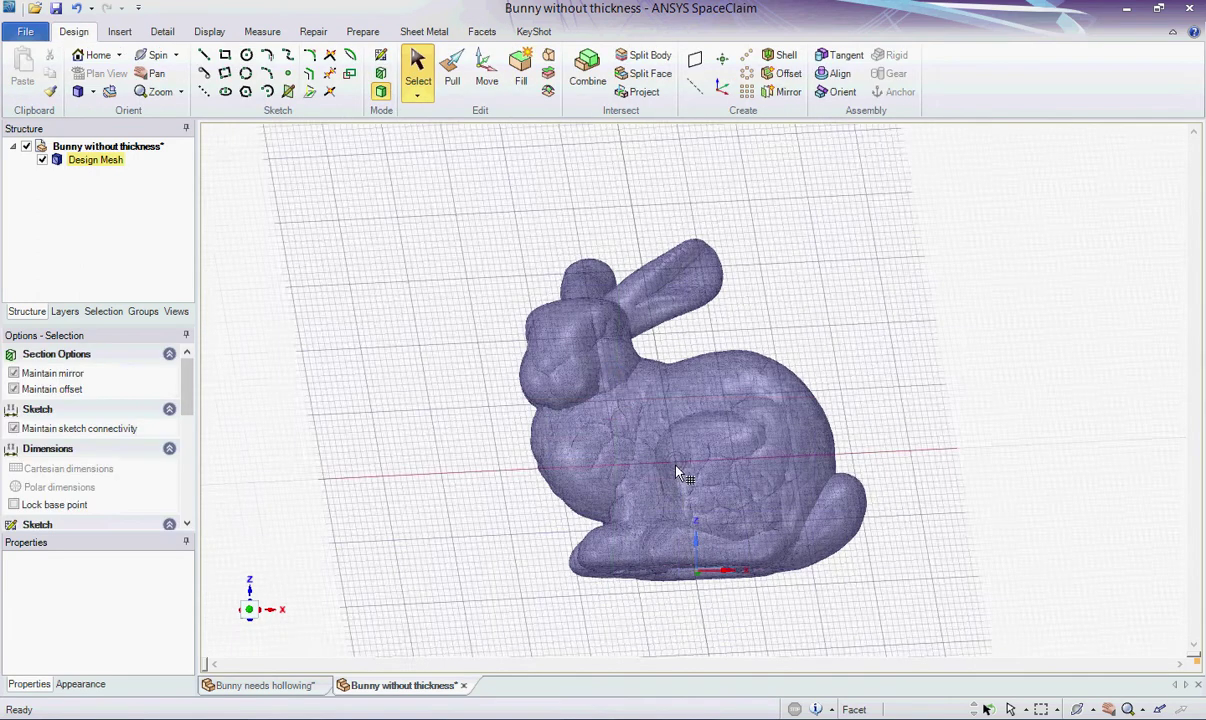
pyautogui.click(674, 420)
pyautogui.press('m')
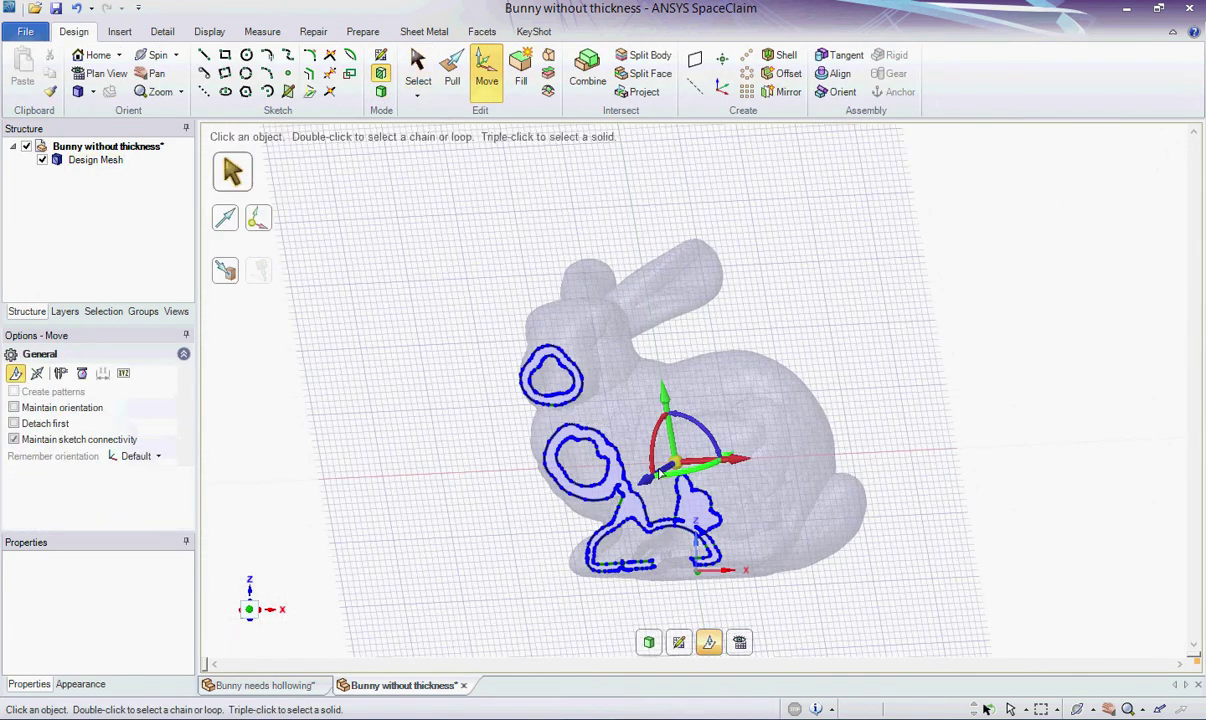
pyautogui.moveTo(659, 475); pyautogui.dragTo(739, 427)
pyautogui.press('d')
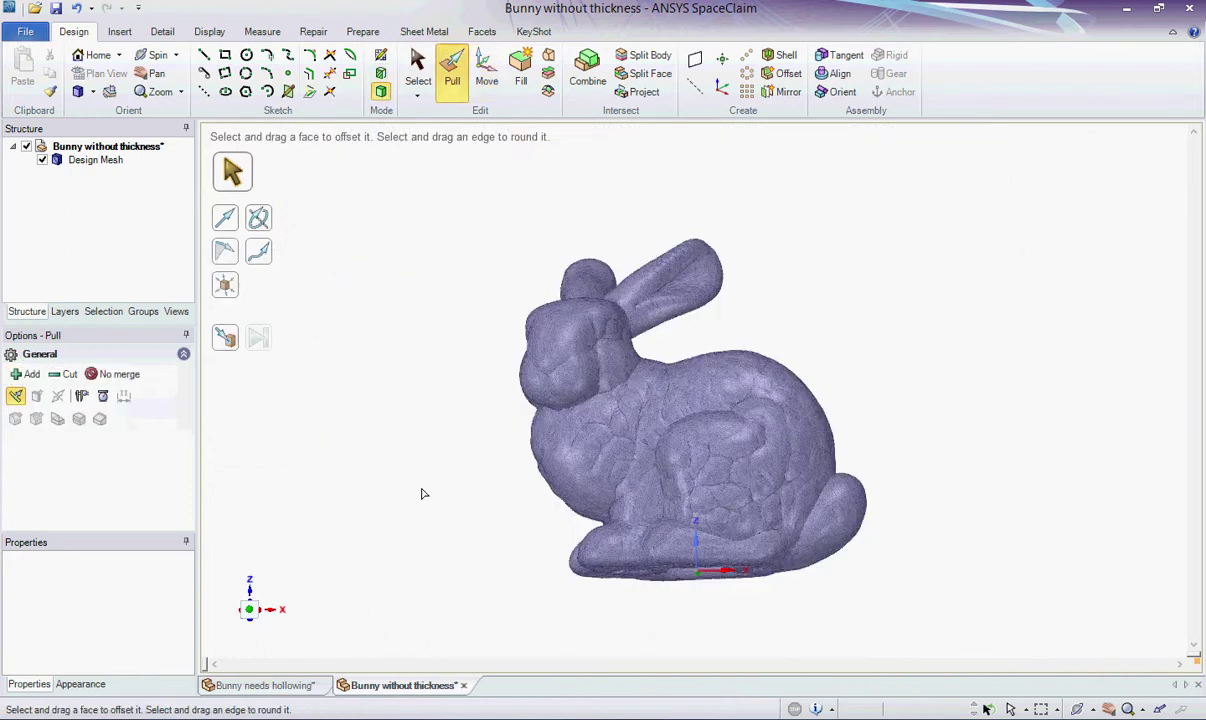
# Step: Run Check Mesh on the thickened bunny mesh and close the report
pyautogui.click(92, 160)
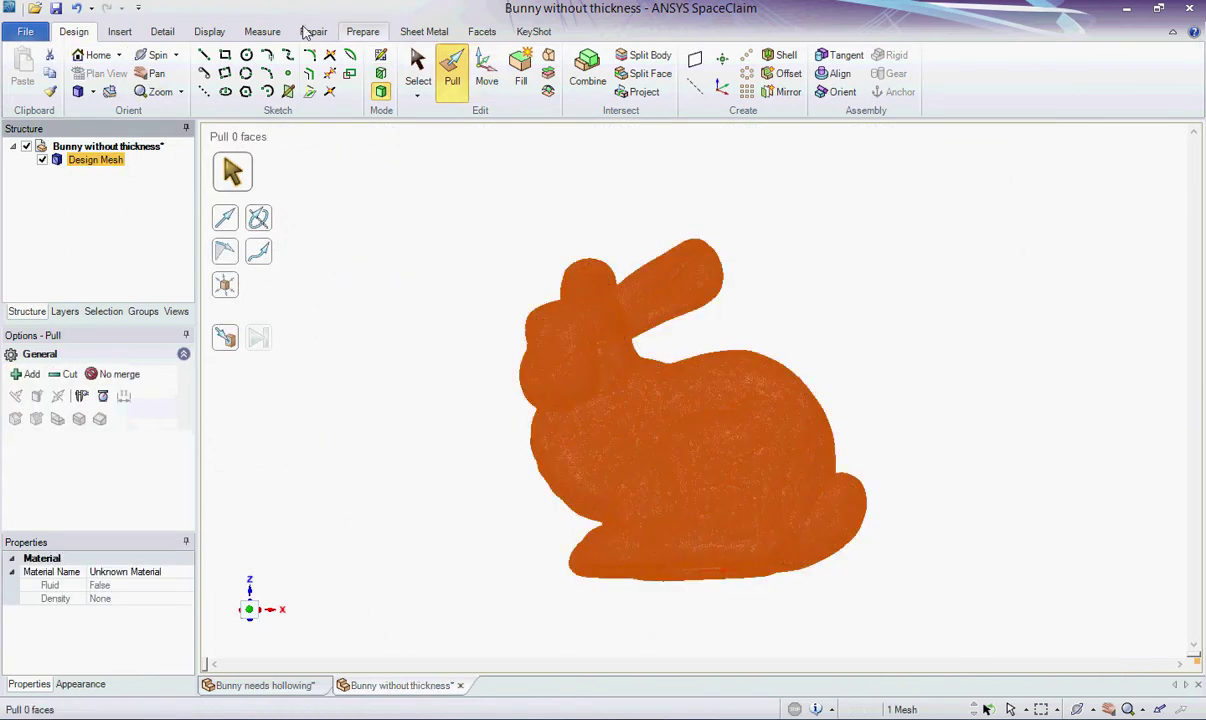
pyautogui.click(482, 32)
pyautogui.click(92, 72)
pyautogui.click(700, 503)
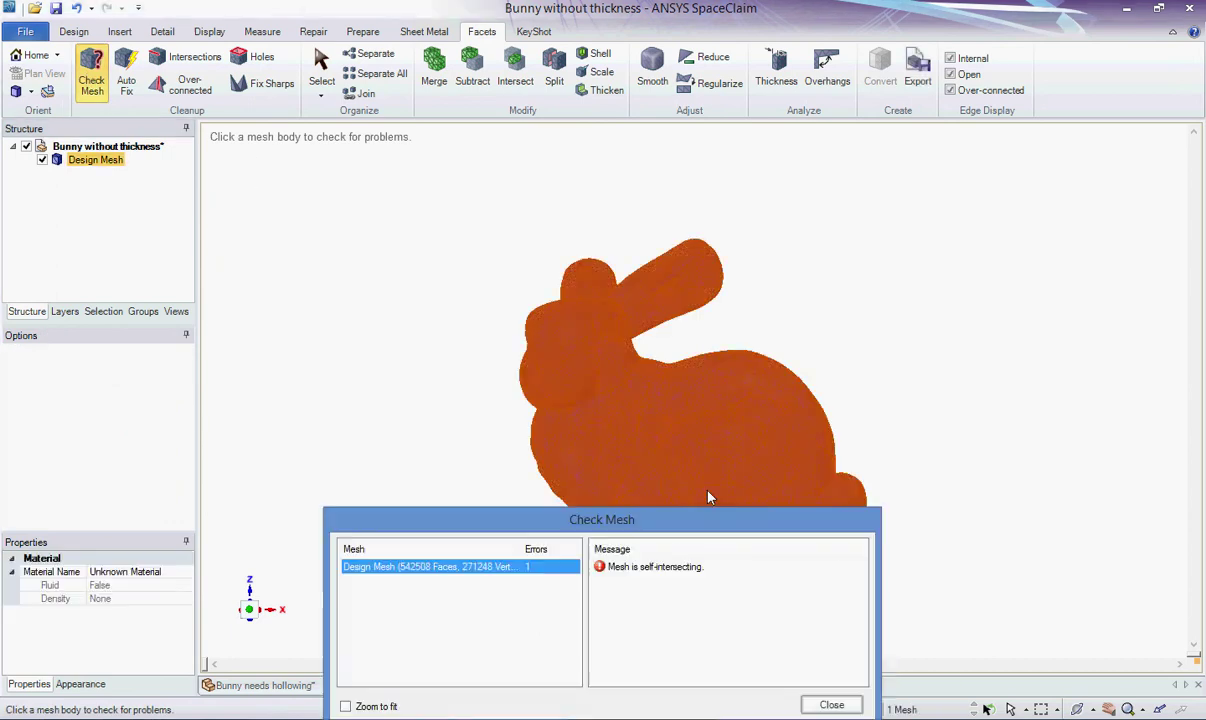
pyautogui.click(831, 704)
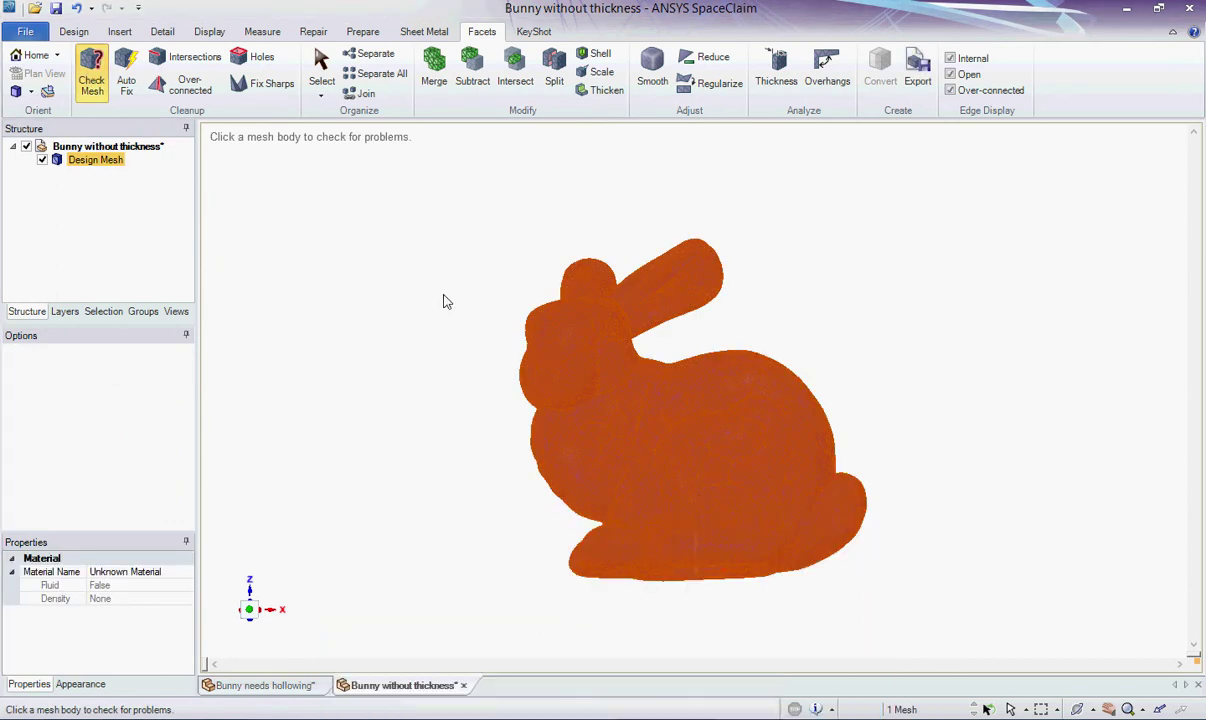
# Step: Find the self-intersections of the thickened bunny mesh and fix all the detected problem areas
pyautogui.click(160, 54)
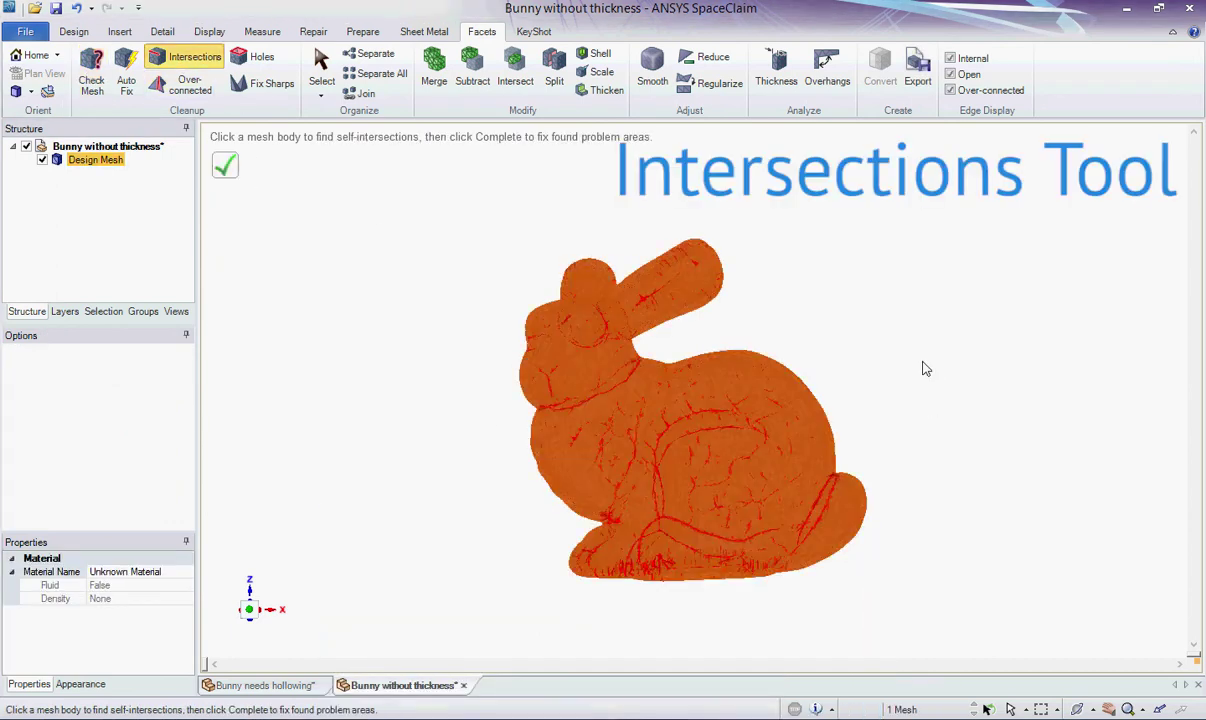
pyautogui.moveTo(832, 345)
pyautogui.mouseDown(button='middle')
pyautogui.moveTo(528, 444)
pyautogui.moveTo(789, 396)
pyautogui.moveTo(909, 306)
pyautogui.moveTo(866, 300)
pyautogui.mouseUp(button='middle')
pyautogui.click(226, 164)
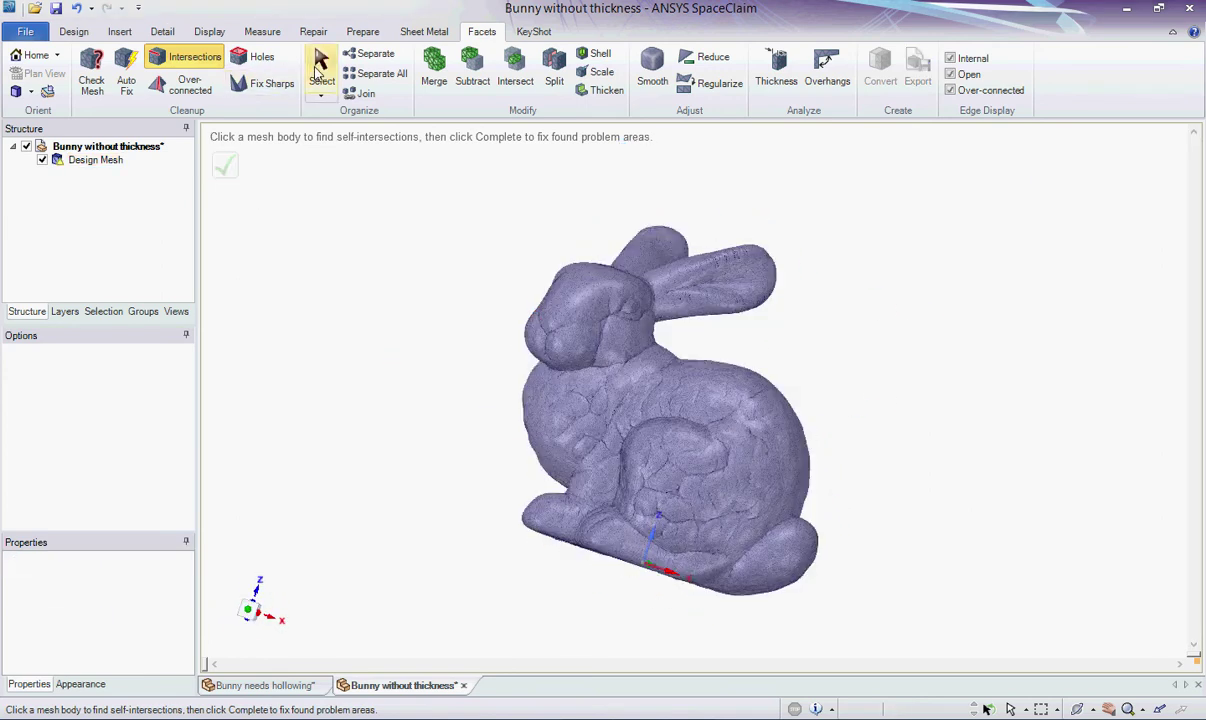
# Step: Check the thickened bunny mesh again, highlight the facets behind each reported message, and examine the model from several angles
pyautogui.click(91, 75)
pyautogui.click(545, 365)
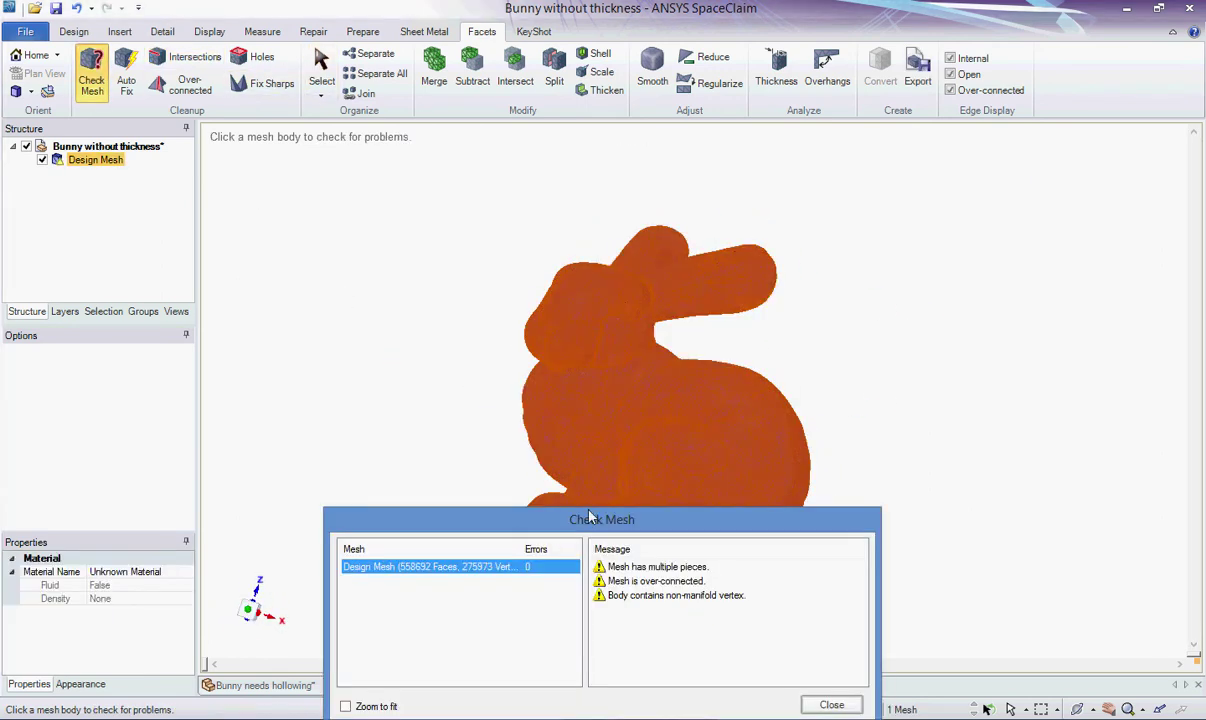
pyautogui.click(635, 567)
pyautogui.click(640, 581)
pyautogui.click(680, 595)
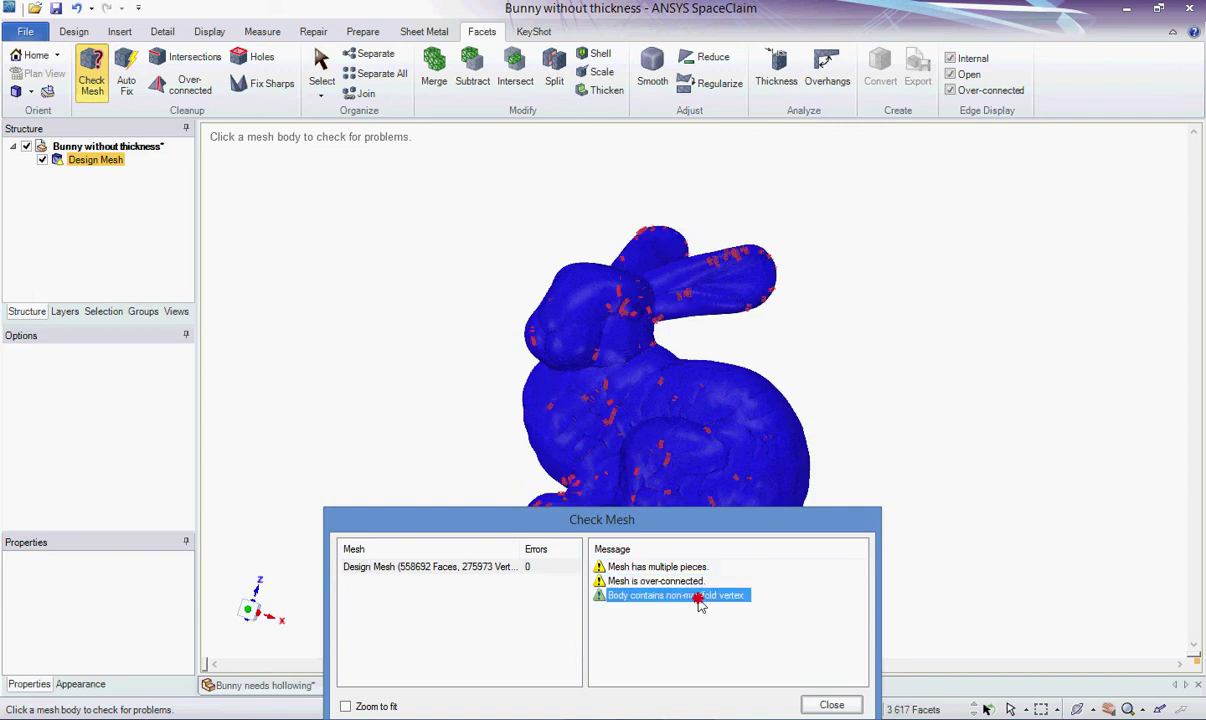
pyautogui.click(830, 706)
pyautogui.moveTo(500, 325); pyautogui.dragTo(590, 430, button='middle')
pyautogui.moveTo(800, 490); pyautogui.dragTo(636, 520, button='middle')
pyautogui.moveTo(737, 360); pyautogui.dragTo(700, 372, button='middle')
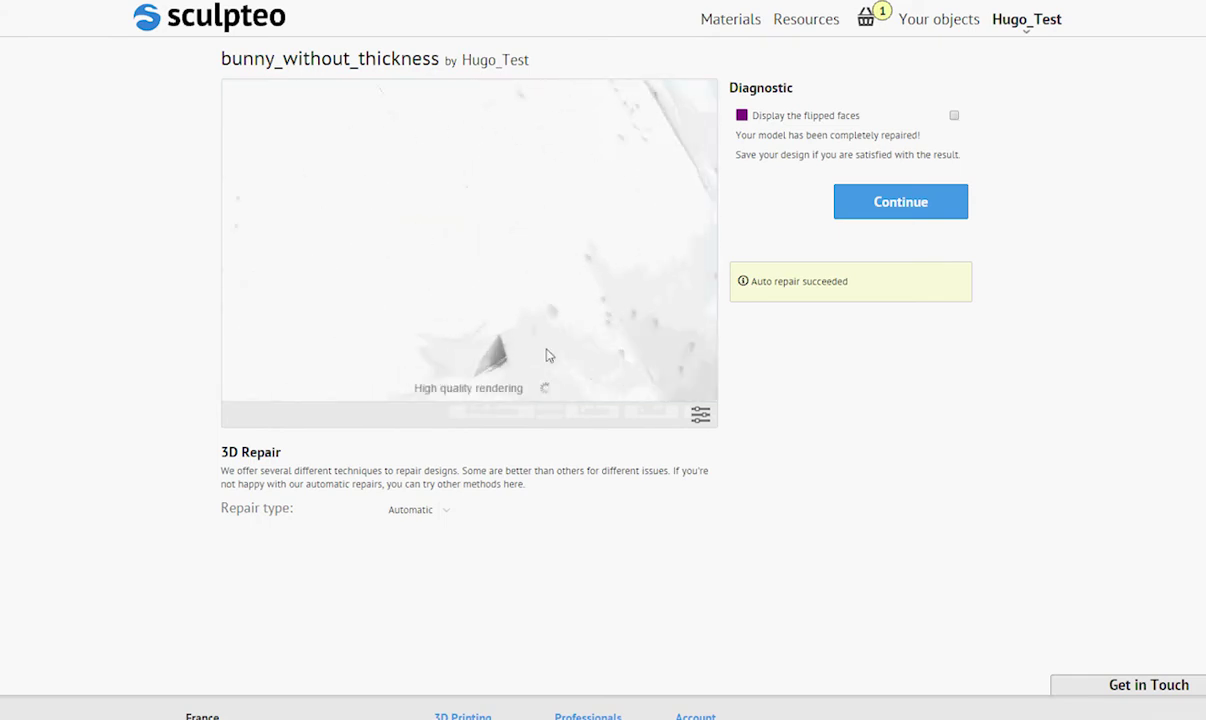
# Step: Switch to Sculpteo, browse the 3D repair types for bunny_without_thickness, and continue to the print review with the Automatic repair
pyautogui.click(445, 509)
pyautogui.moveTo(439, 332); pyautogui.dragTo(439, 386)
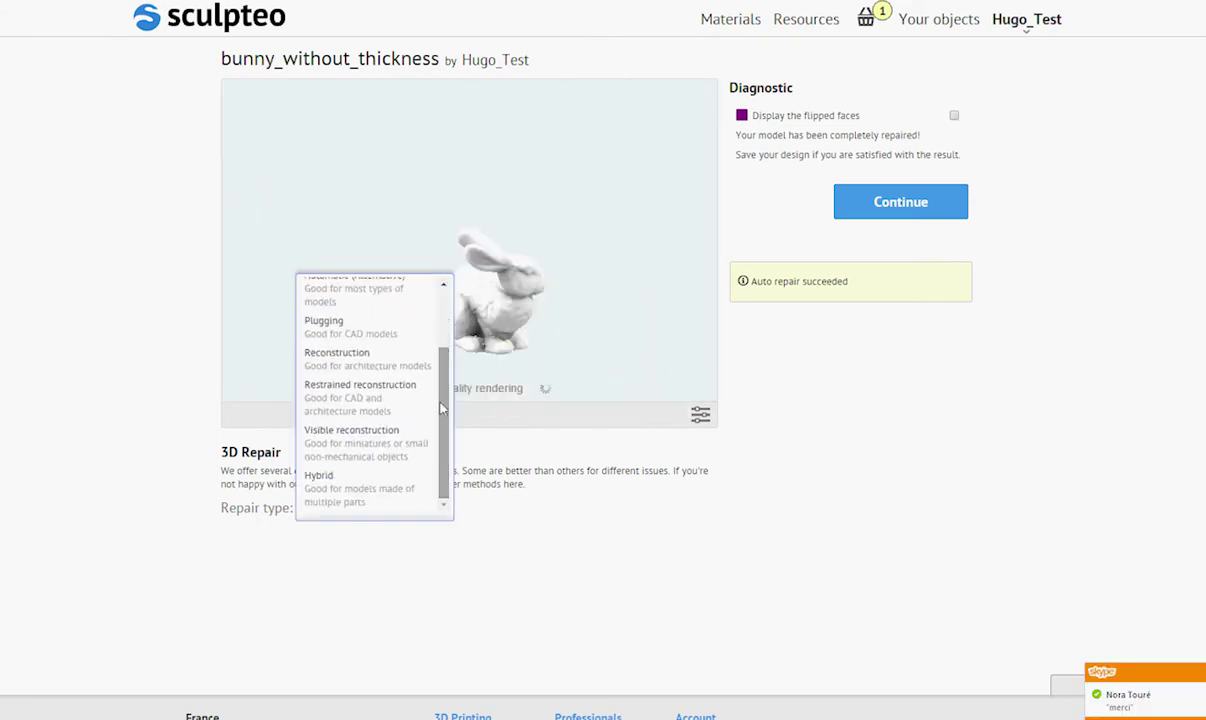
pyautogui.click(608, 587)
pyautogui.click(876, 216)
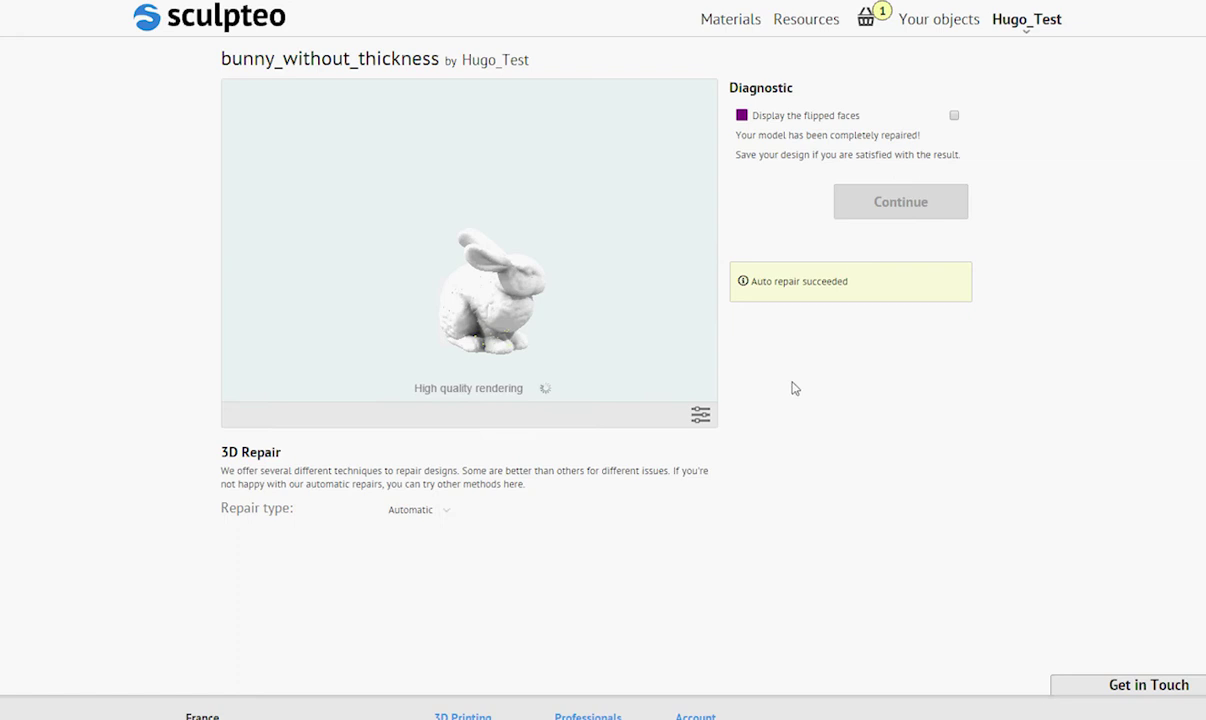
pyautogui.click(651, 463)
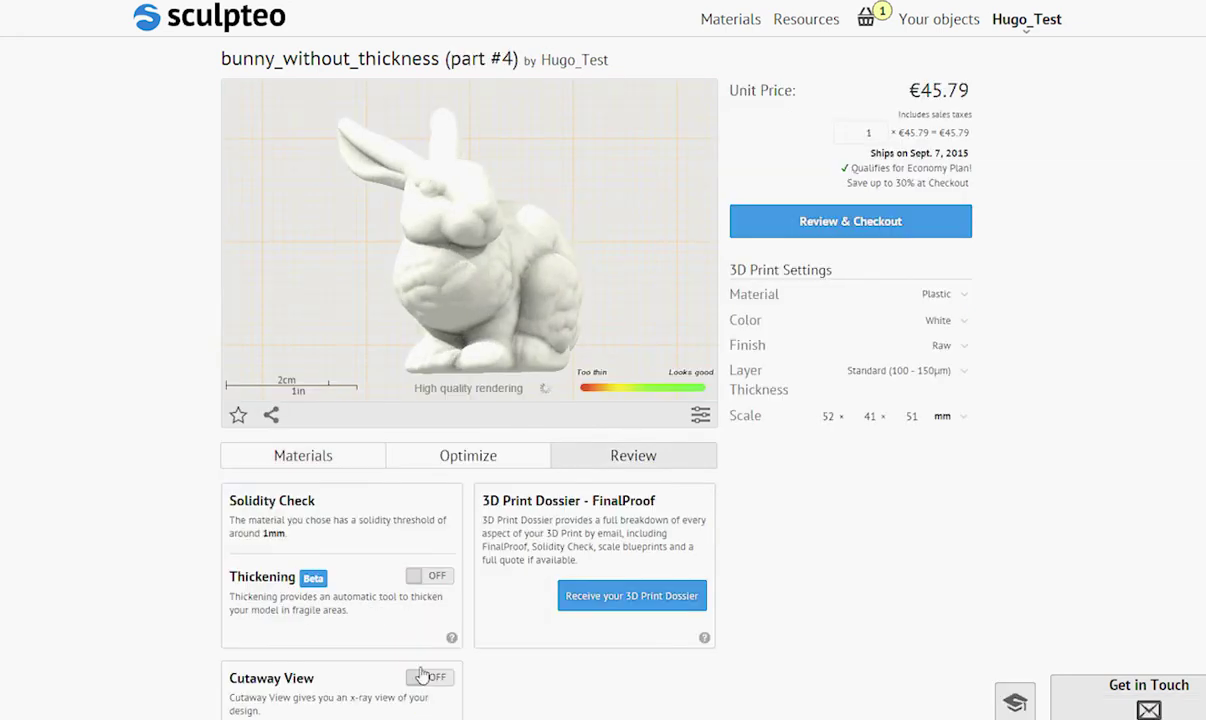
pyautogui.click(303, 458)
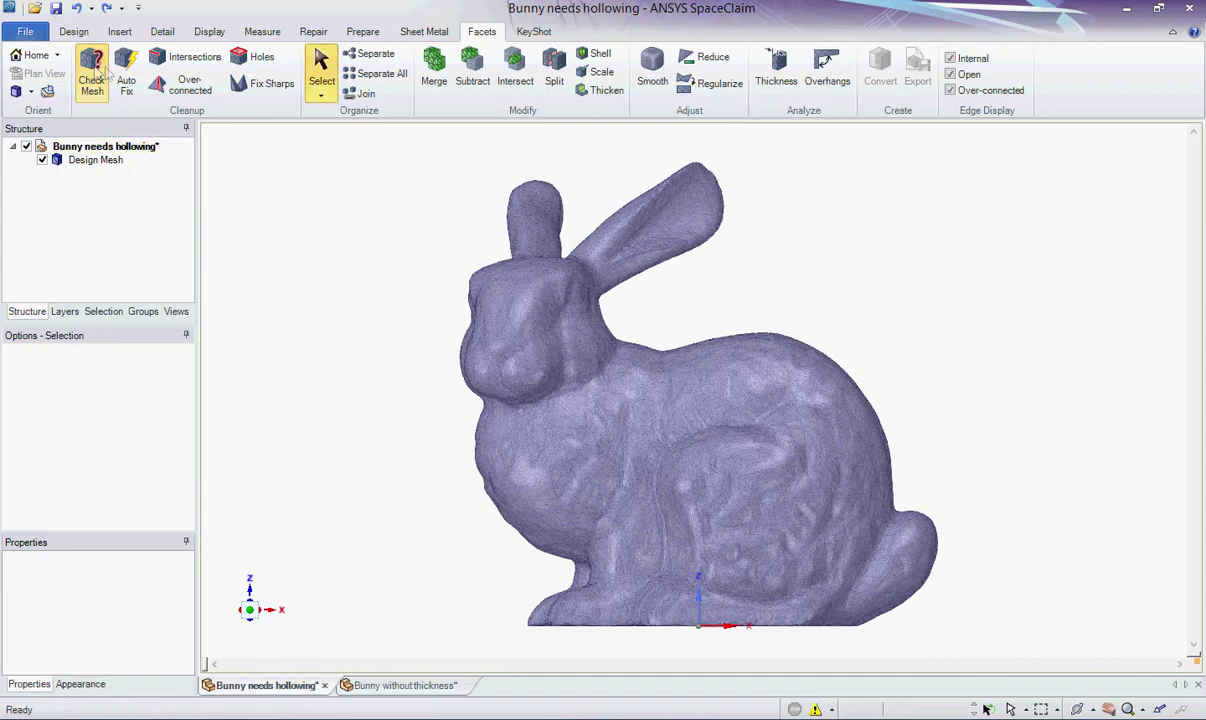
# Step: Switch to the Bunny needs hollowing document in SpaceClaim, check its mesh for problems, and highlight the facets behind the reported error
pyautogui.click(91, 80)
pyautogui.click(95, 160)
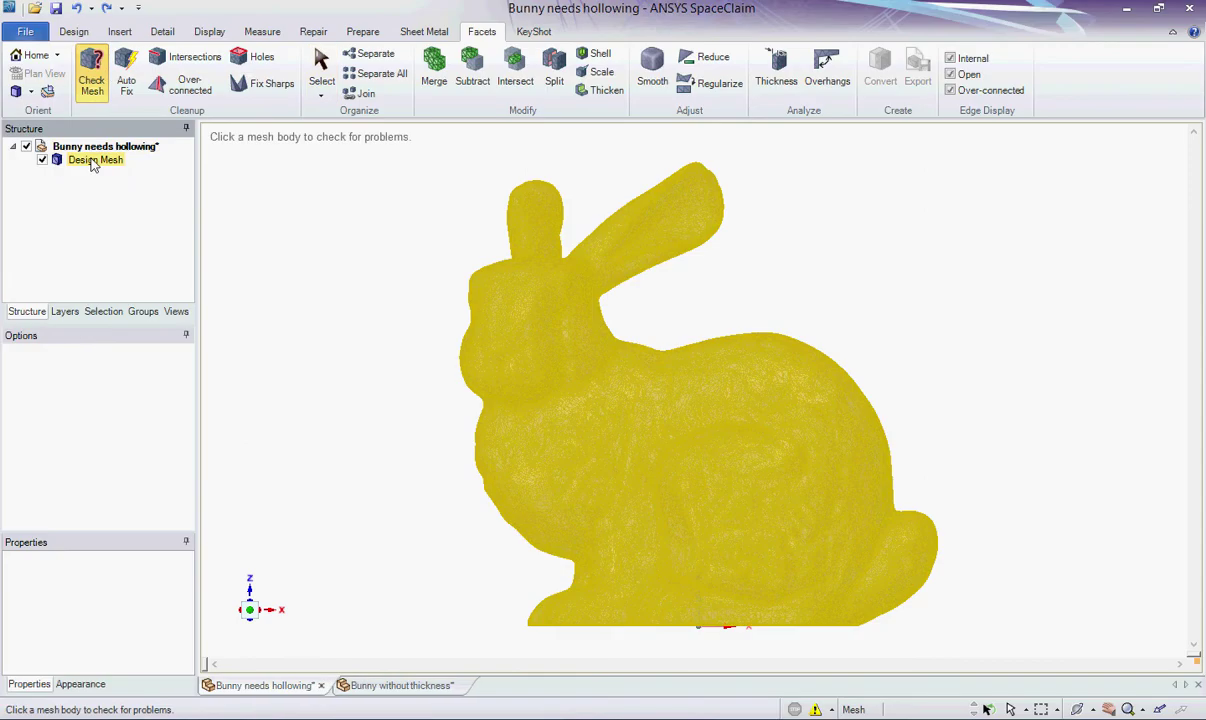
pyautogui.click(93, 161)
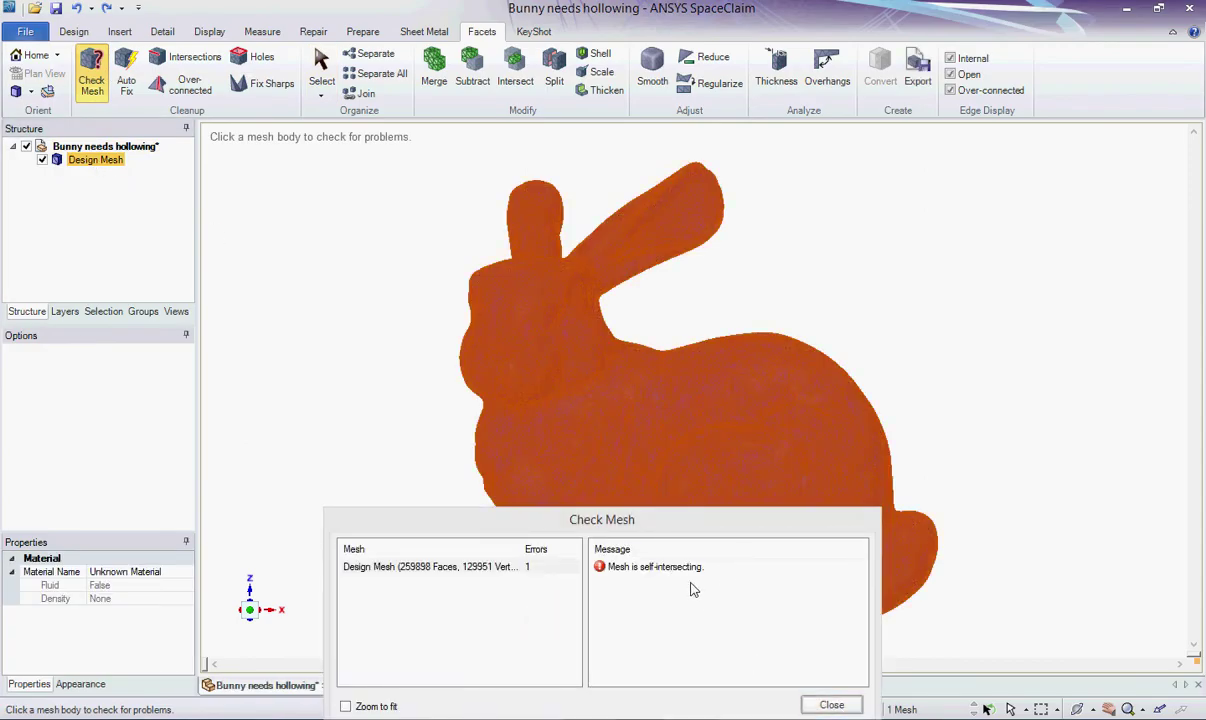
pyautogui.click(655, 566)
pyautogui.click(831, 706)
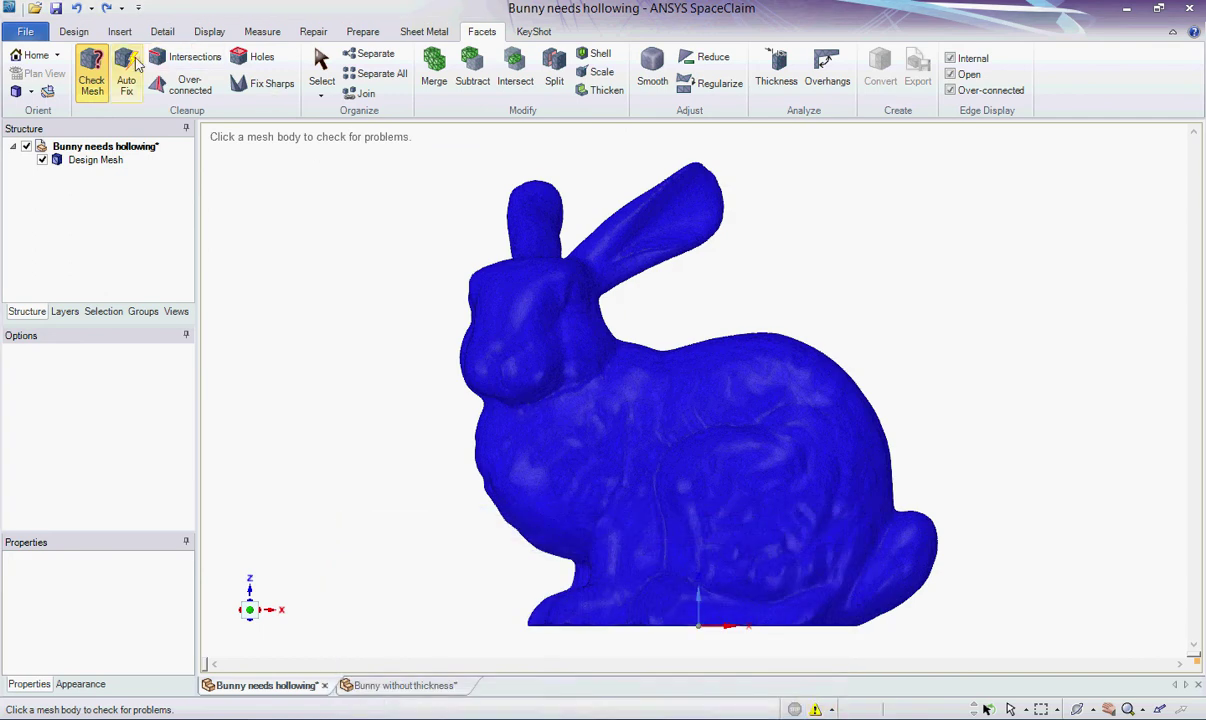
# Step: Find the self-intersection in the Bunny needs hollowing mesh and fix the detected problem area
pyautogui.click(190, 57)
pyautogui.click(103, 160)
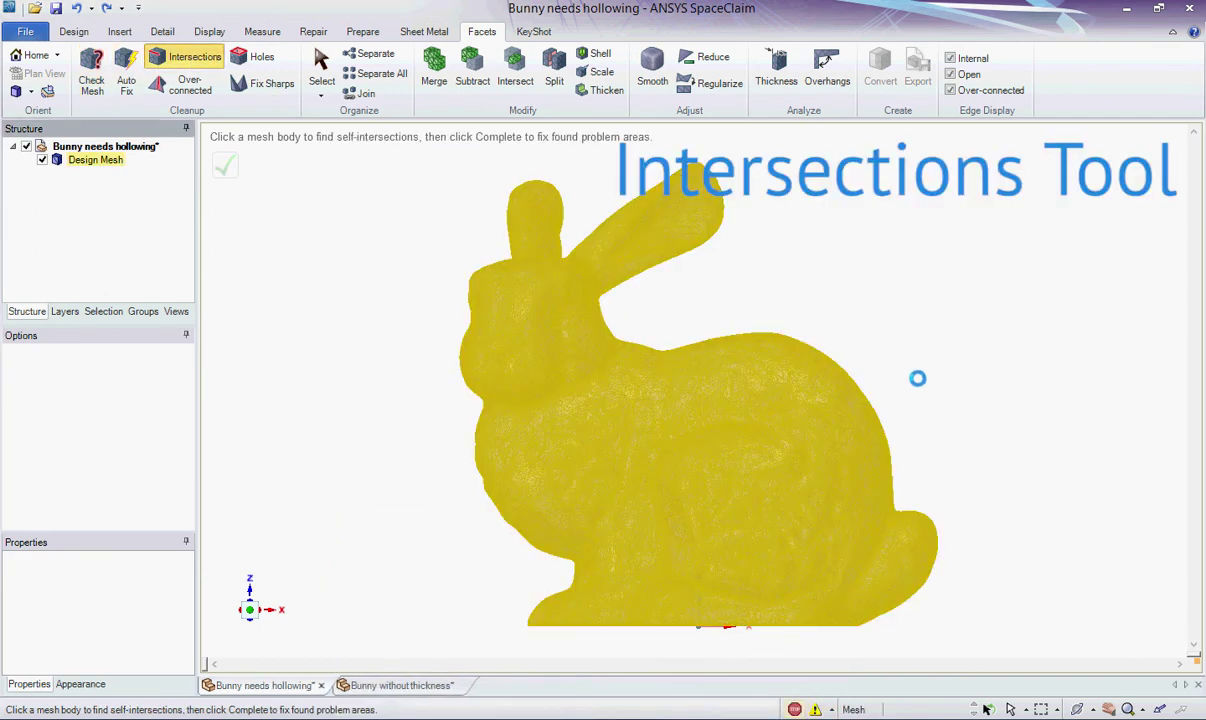
pyautogui.moveTo(921, 387); pyautogui.dragTo(788, 332, button='middle')
pyautogui.keyDown('shift'); pyautogui.moveTo(757, 443); pyautogui.dragTo(735, 454, button='middle'); pyautogui.keyUp('shift')
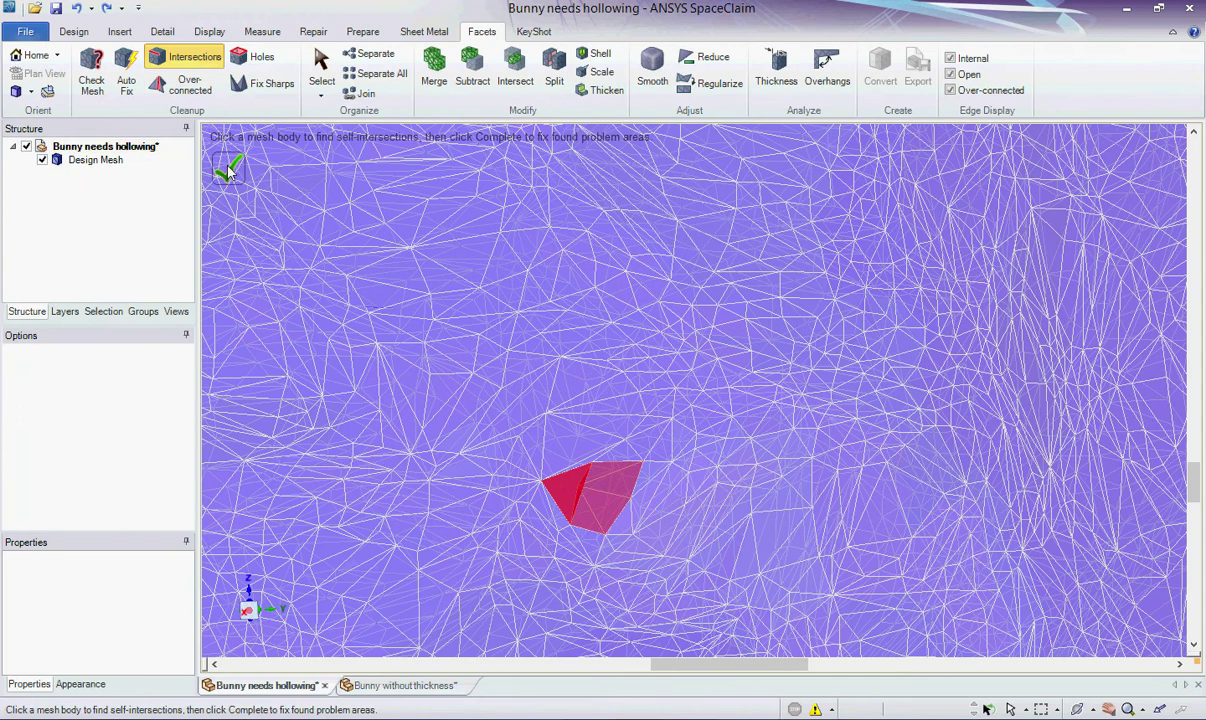
pyautogui.click(428, 378)
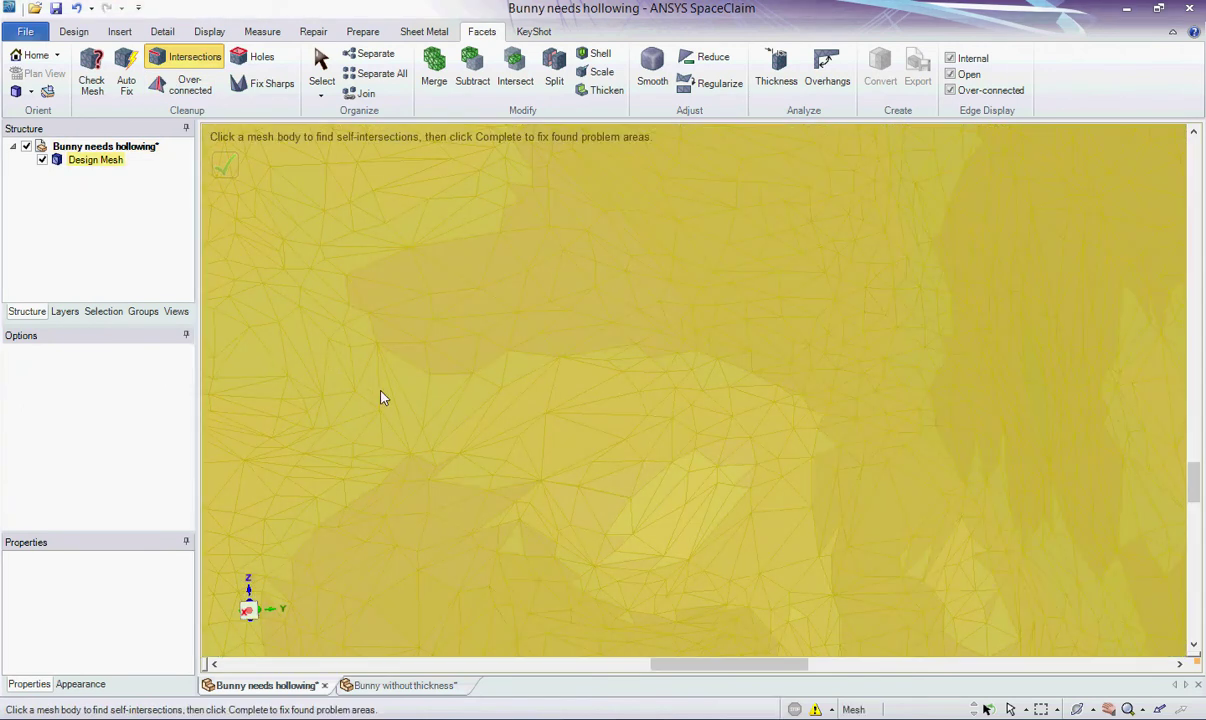
# Step: Run Check Mesh again on the whole Bunny needs hollowing mesh
pyautogui.keyDown('ctrl'); pyautogui.moveTo(351, 383); pyautogui.dragTo(350, 145, button='middle'); pyautogui.keyUp('ctrl')
pyautogui.keyDown('shift'); pyautogui.moveTo(404, 344); pyautogui.dragTo(804, 361, button='middle'); pyautogui.keyUp('shift')
pyautogui.click(249, 610)
pyautogui.keyDown('ctrl'); pyautogui.moveTo(514, 523); pyautogui.dragTo(612, 456, button='middle'); pyautogui.keyUp('ctrl')
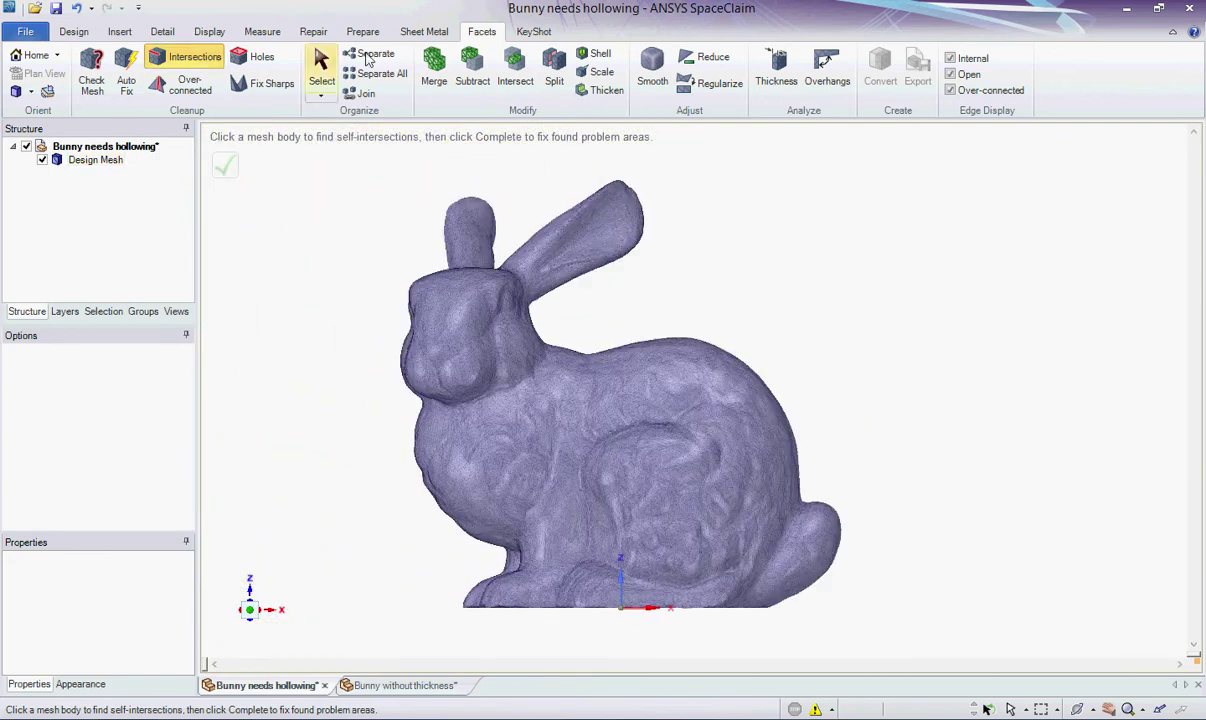
pyautogui.click(320, 67)
pyautogui.click(89, 86)
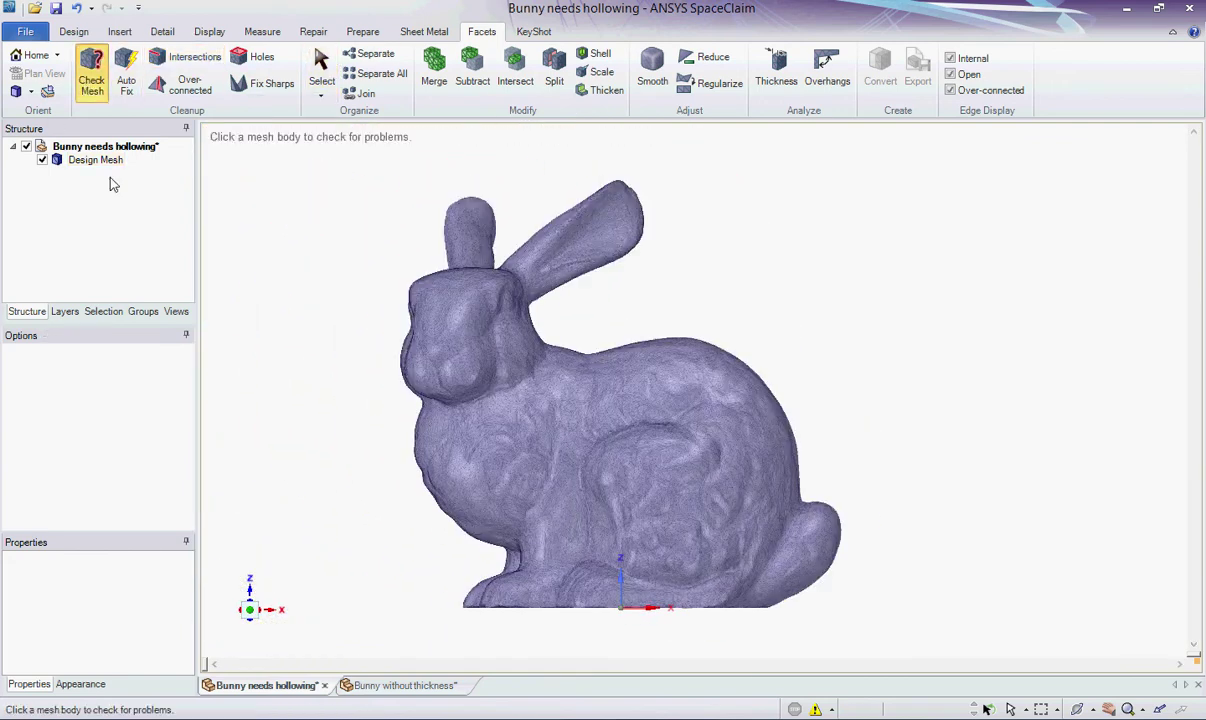
pyautogui.click(507, 385)
pyautogui.click(320, 66)
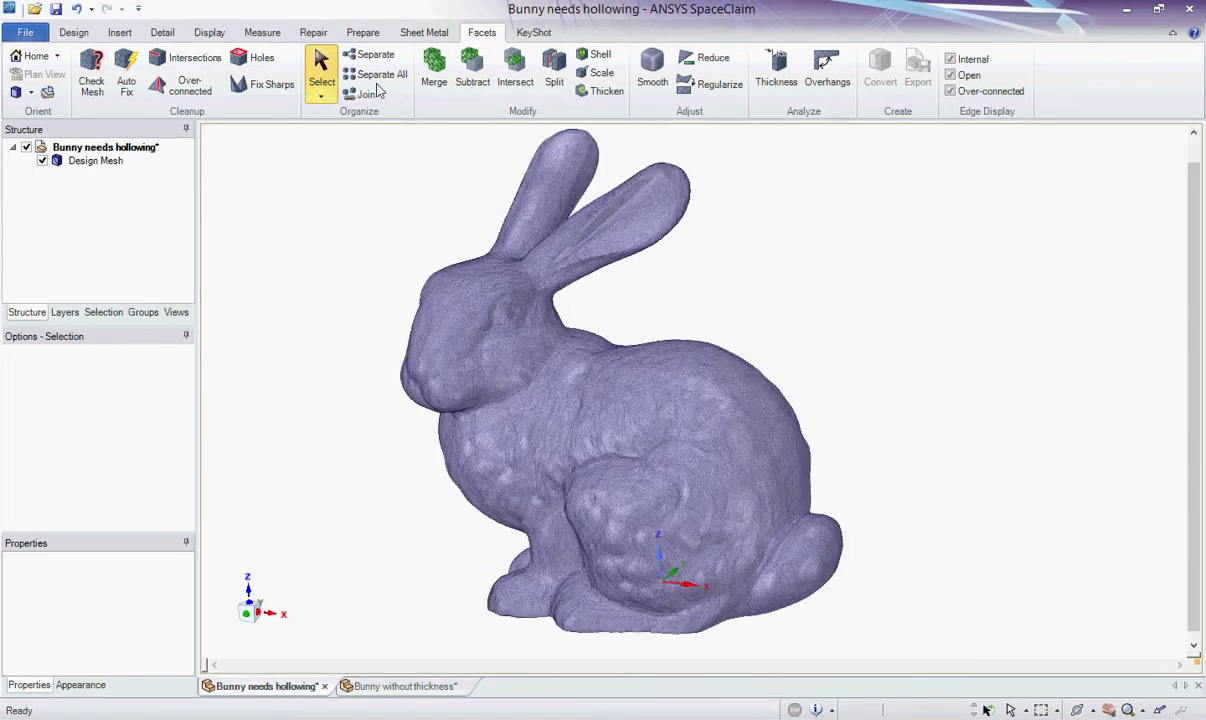
# Step: Reduce the facet count of the Bunny needs hollowing mesh and inspect the resulting facets on its head and back
pyautogui.scroll(10, 727, 371)
pyautogui.moveTo(755, 310); pyautogui.dragTo(802, 280, button='middle')
pyautogui.keyDown('shift'); pyautogui.moveTo(643, 258); pyautogui.dragTo(643, 365, button='middle'); pyautogui.keyUp('shift')
pyautogui.click(546, 190)
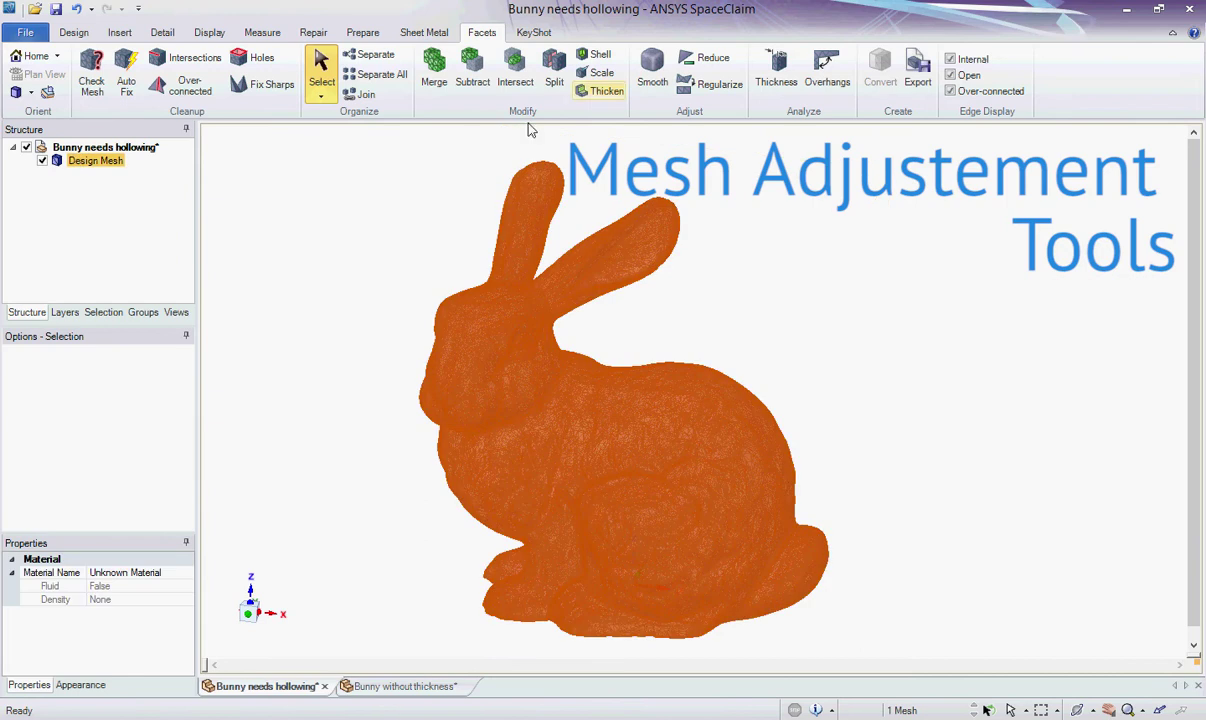
pyautogui.click(711, 58)
pyautogui.click(225, 167)
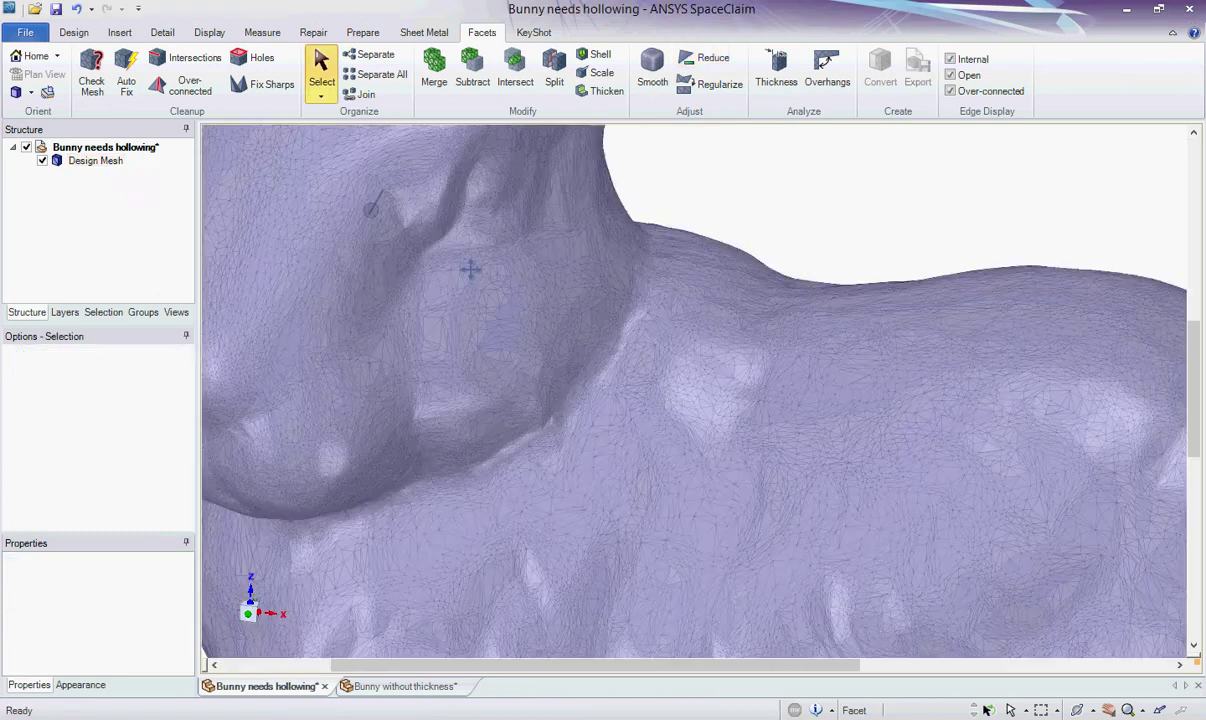
pyautogui.moveTo(468, 269); pyautogui.dragTo(679, 323, button='middle')
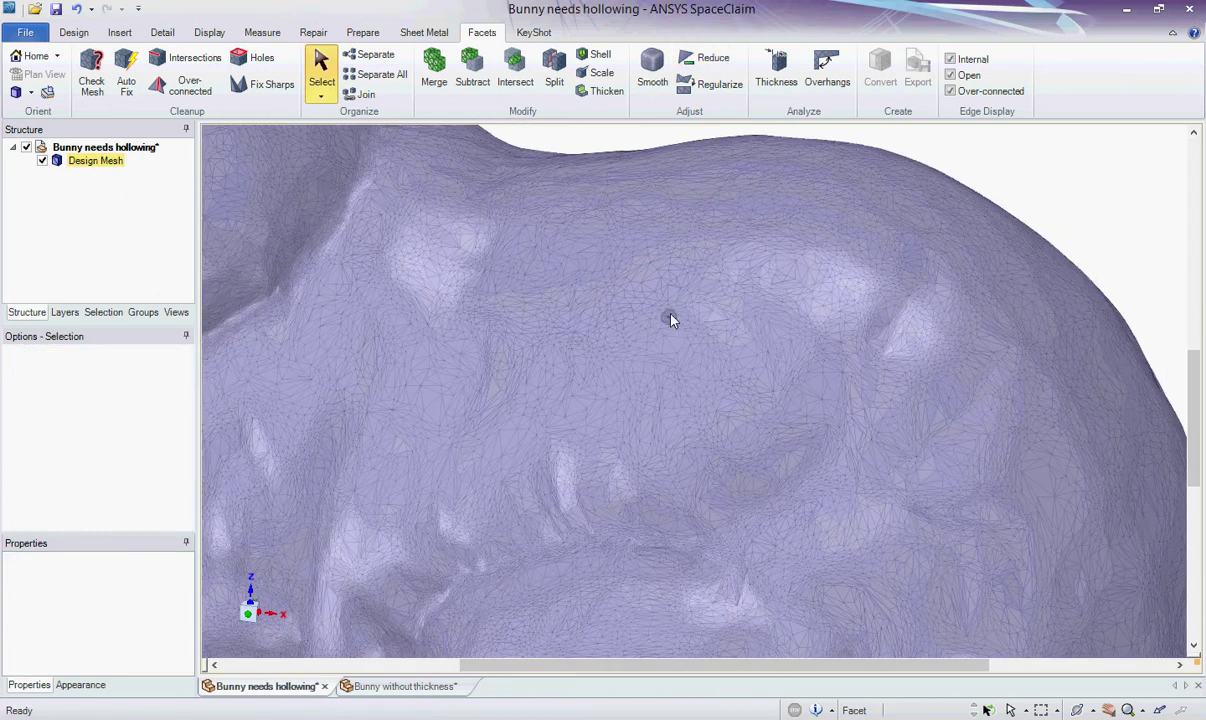
pyautogui.scroll(5, 670, 315)
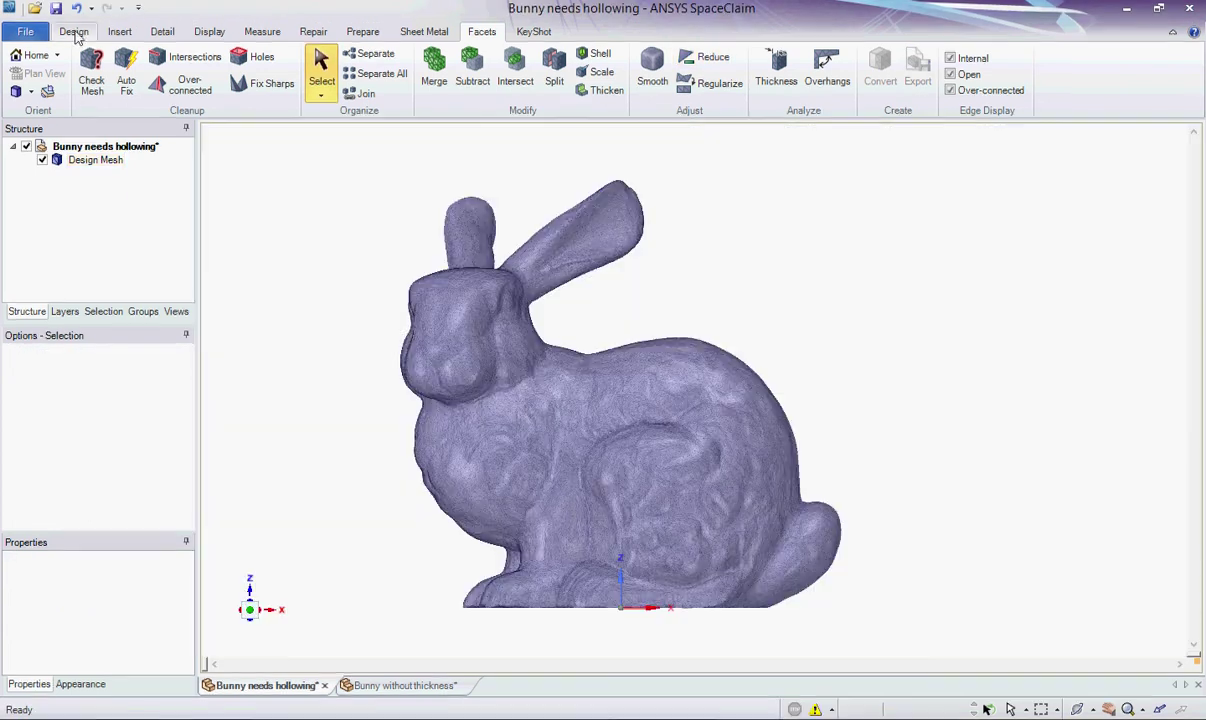
# Step: Cut a vertical section through the Bunny needs hollowing mesh and move the section plane through the body to examine its interior
pyautogui.click(73, 31)
pyautogui.click(380, 76)
pyautogui.click(615, 492)
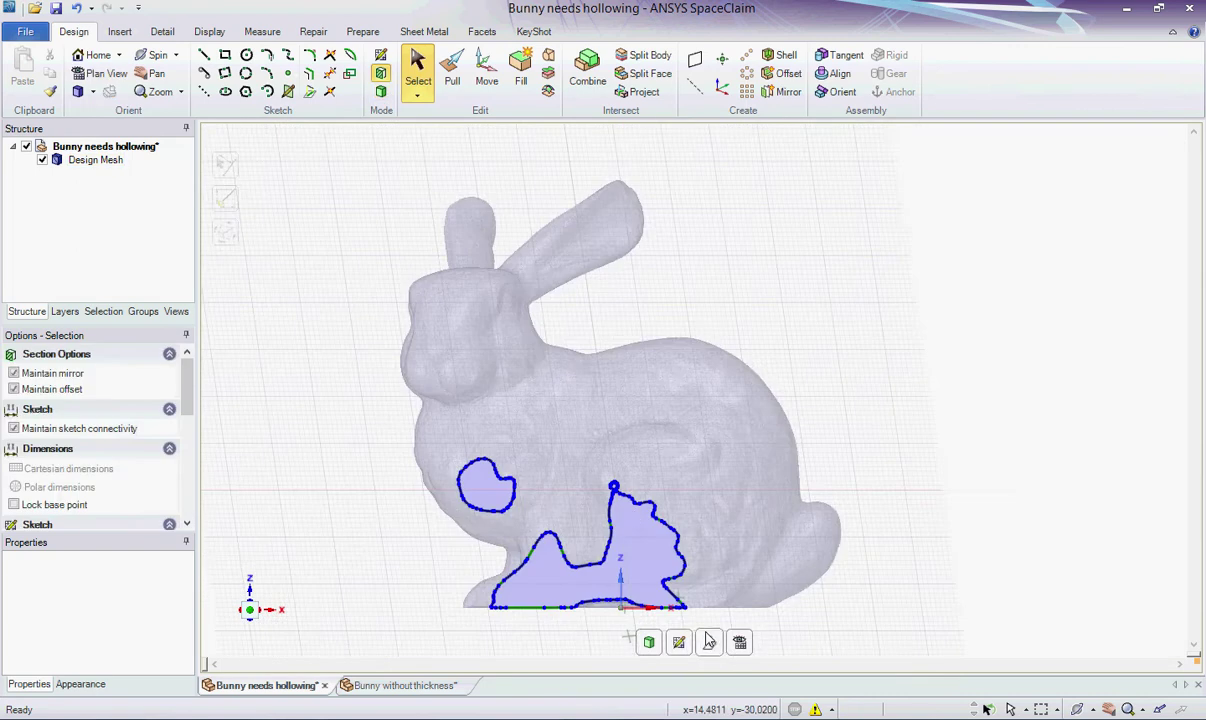
pyautogui.click(708, 641)
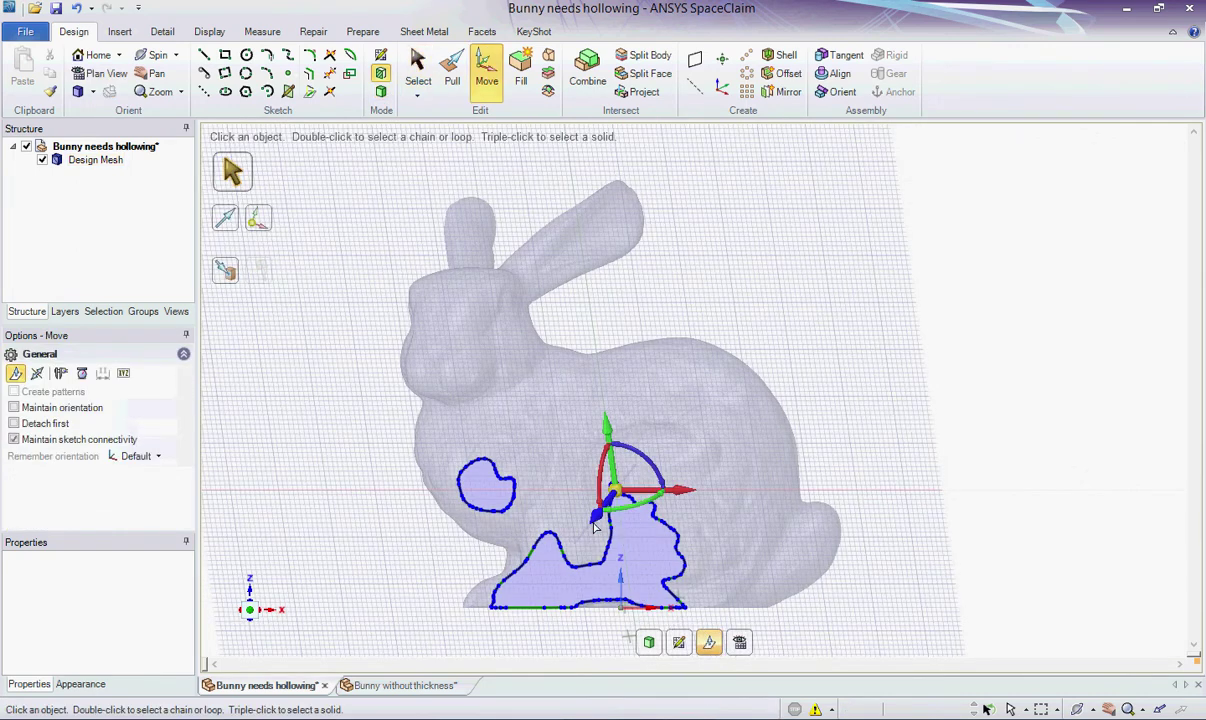
pyautogui.moveTo(598, 514); pyautogui.dragTo(650, 485)
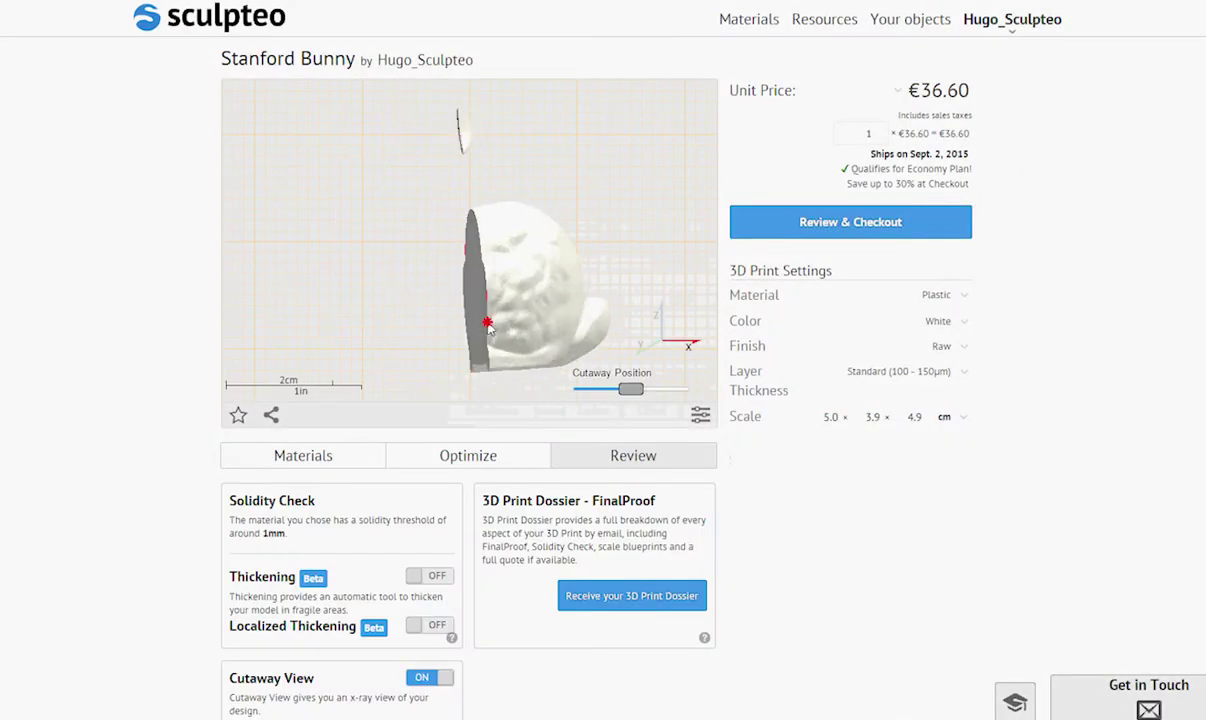
# Step: On the Sculpteo Stanford Bunny page, shift the cutaway plane toward the tail and turn on Hollowing for the model
pyautogui.moveTo(630, 389); pyautogui.dragTo(654, 390)
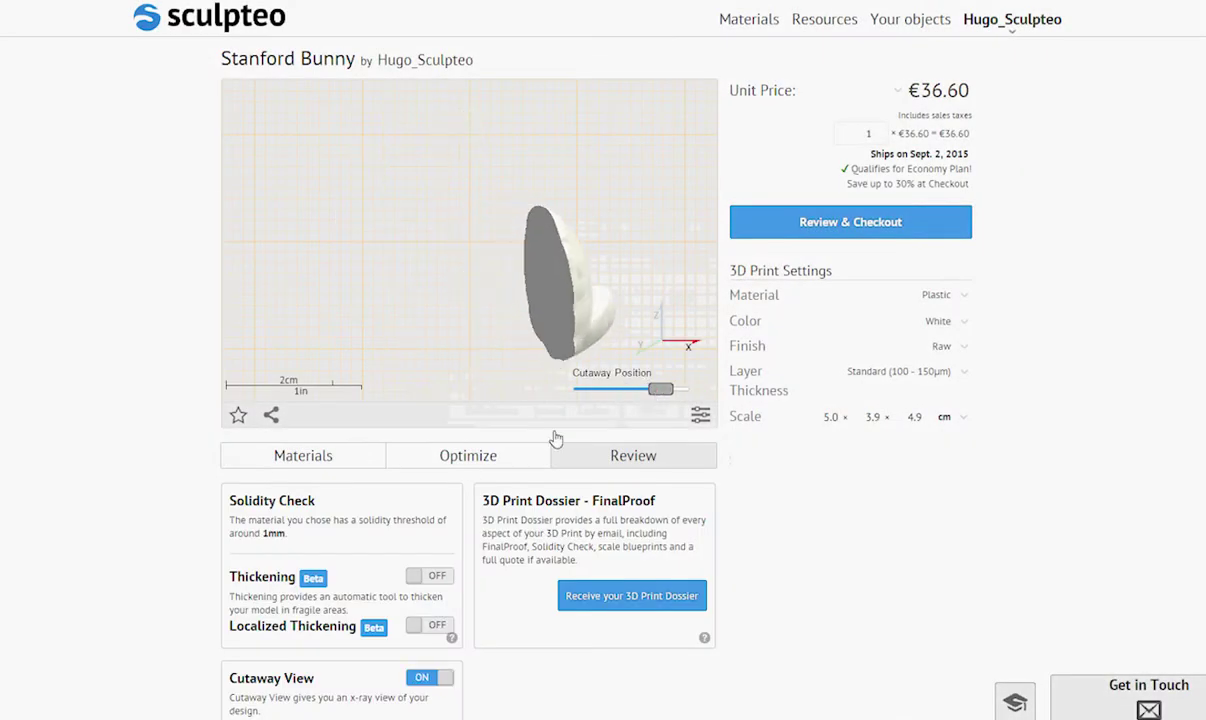
pyautogui.click(490, 456)
pyautogui.click(666, 504)
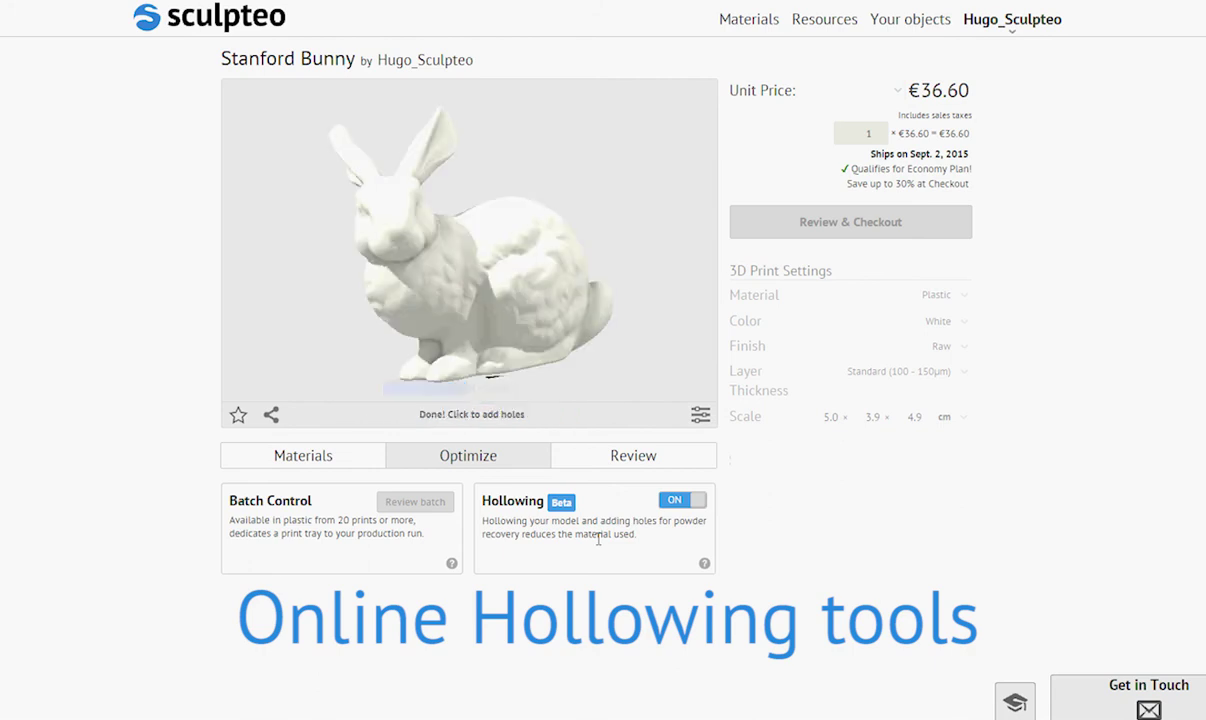
# Step: Add powder recovery holes on the underside of the Stanford Bunny and apply the hollowing
pyautogui.moveTo(500, 367); pyautogui.dragTo(472, 236)
pyautogui.click(513, 247)
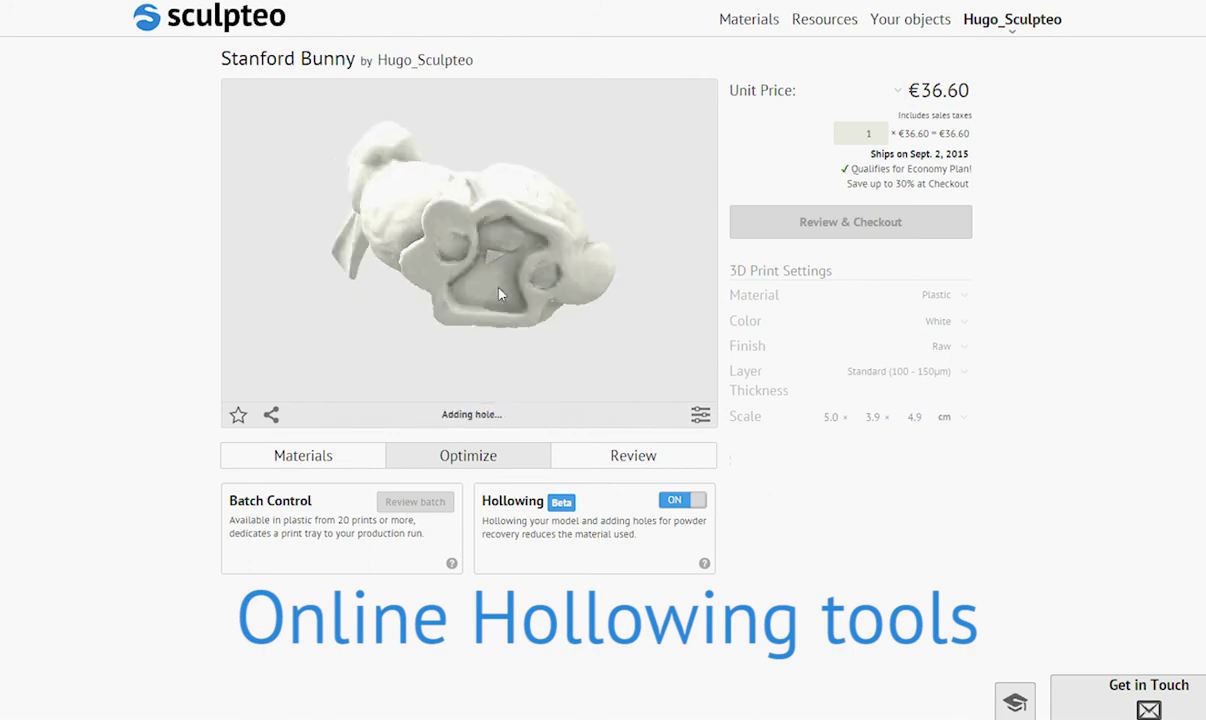
pyautogui.click(490, 325)
pyautogui.click(685, 384)
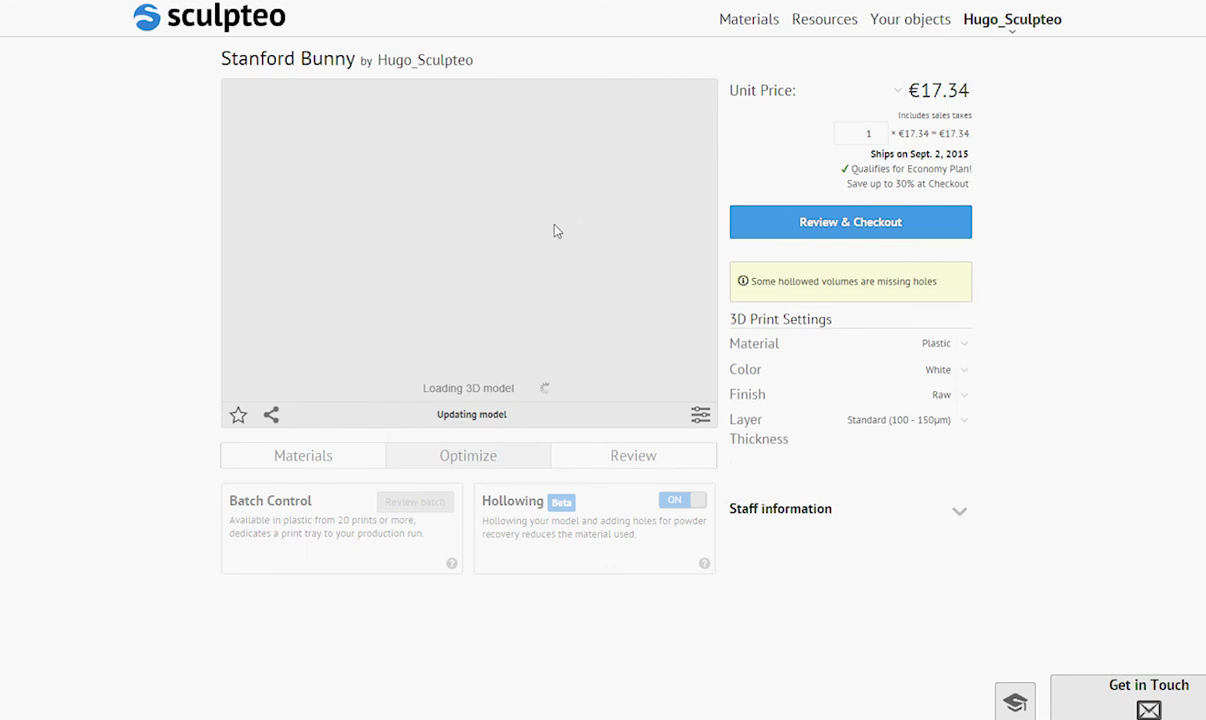
# Step: Inspect the interior of the hollowed Stanford Bunny by sweeping the cutaway plane through its body, and turn off Cutaway View
pyautogui.moveTo(557, 295); pyautogui.dragTo(417, 283)
pyautogui.click(630, 455)
pyautogui.moveTo(658, 389); pyautogui.dragTo(570, 395)
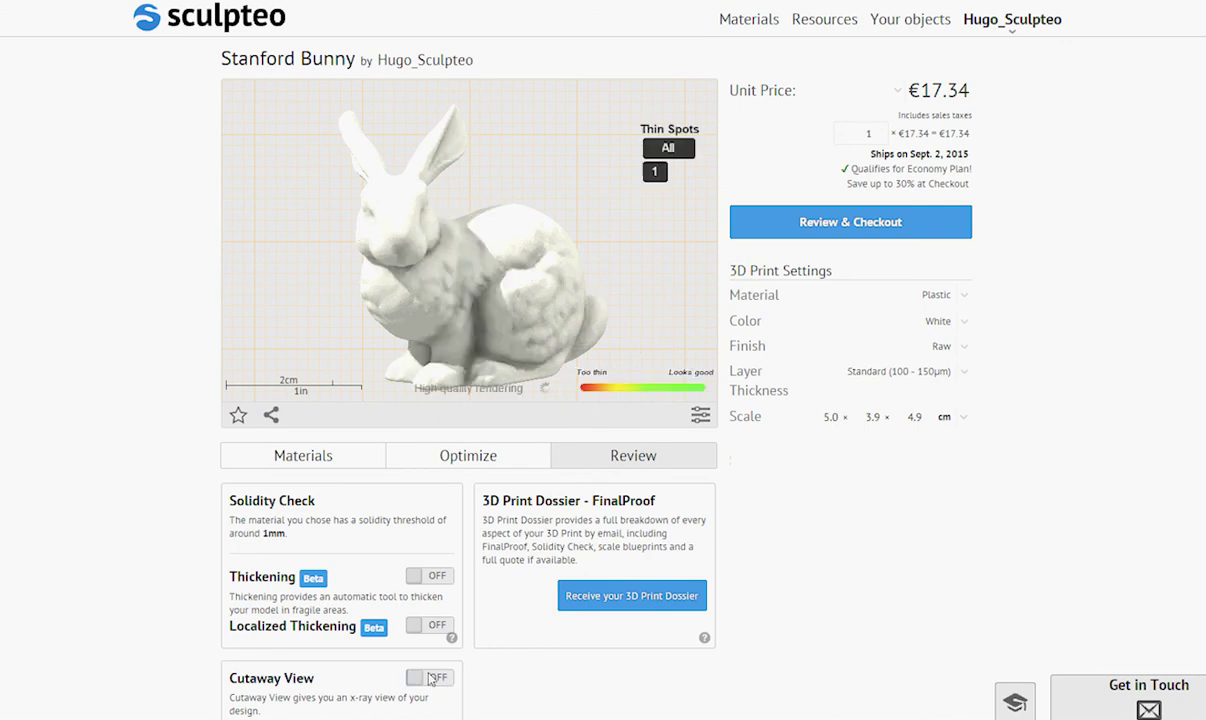
# Step: Rotate the hollowed bunny to view it from the front and open its Solidity Review for checkout
pyautogui.moveTo(398, 367); pyautogui.dragTo(620, 300)
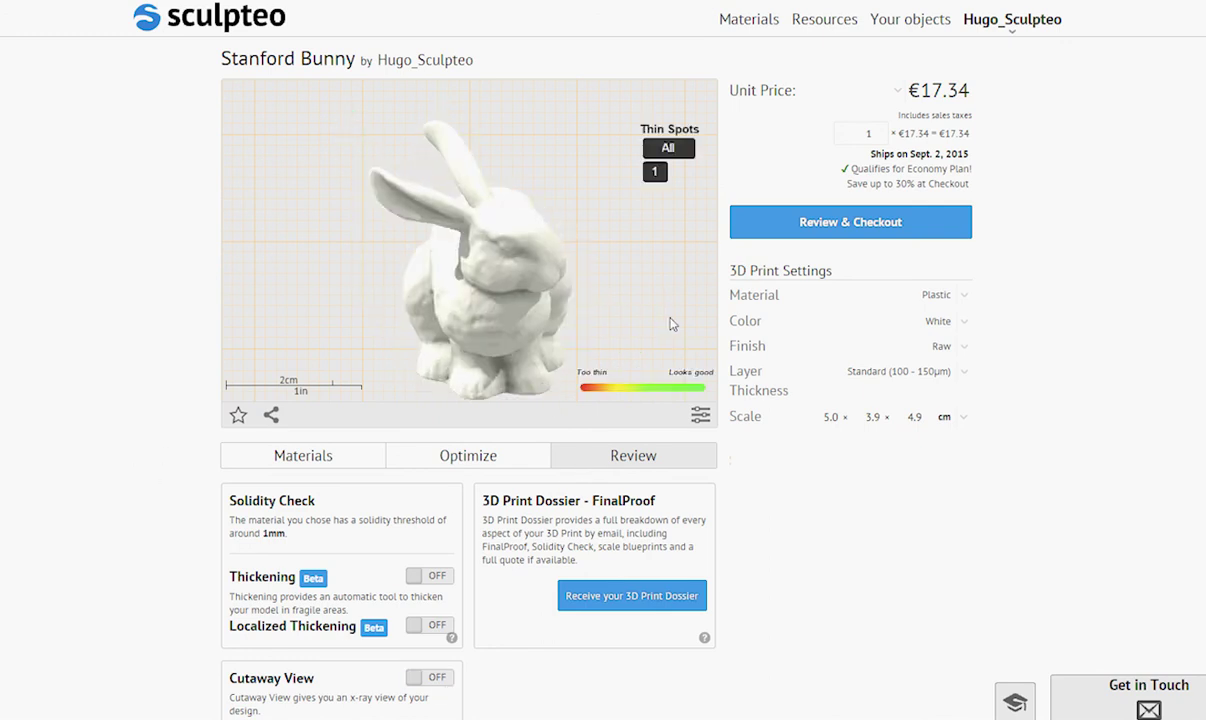
pyautogui.click(927, 242)
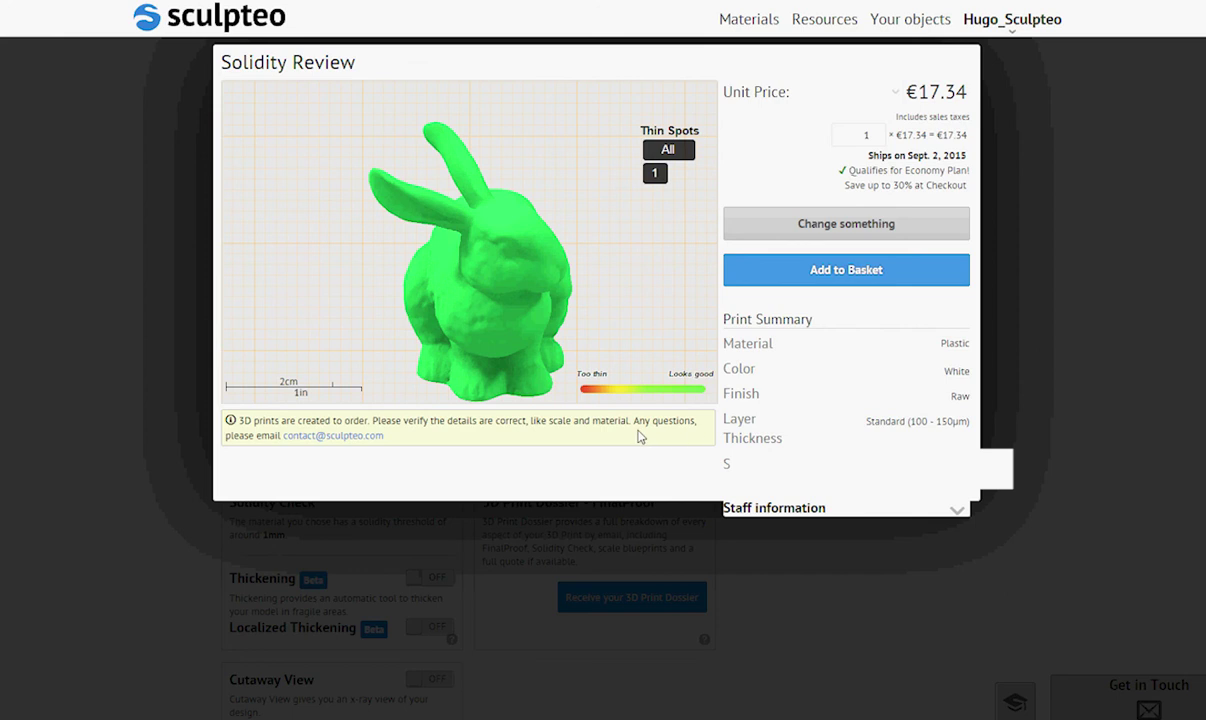